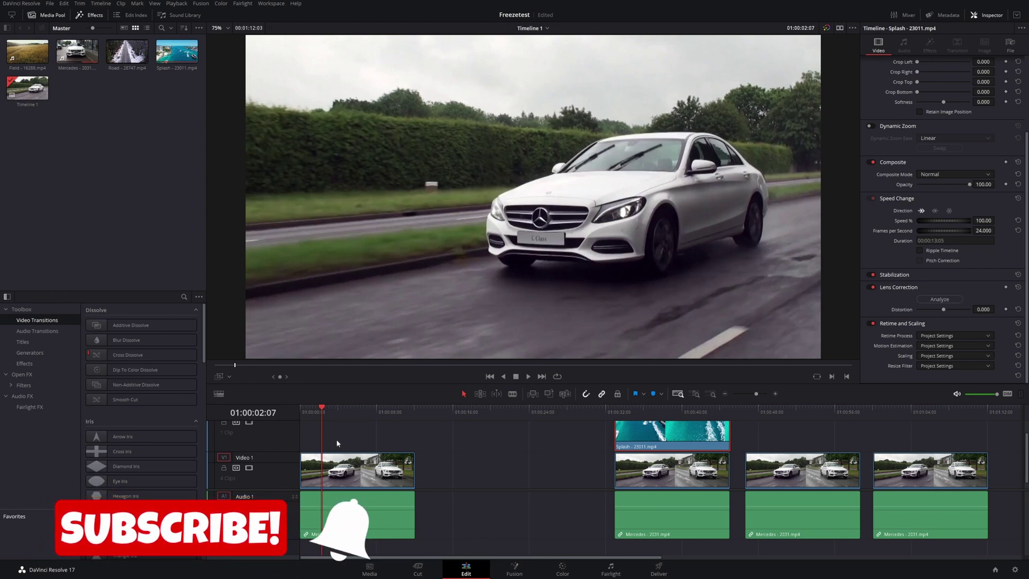
Select the first Mercedes clip on Video 1 so the Inspector shows its properties
{"action": "left_click", "coordinate": [312, 435]}
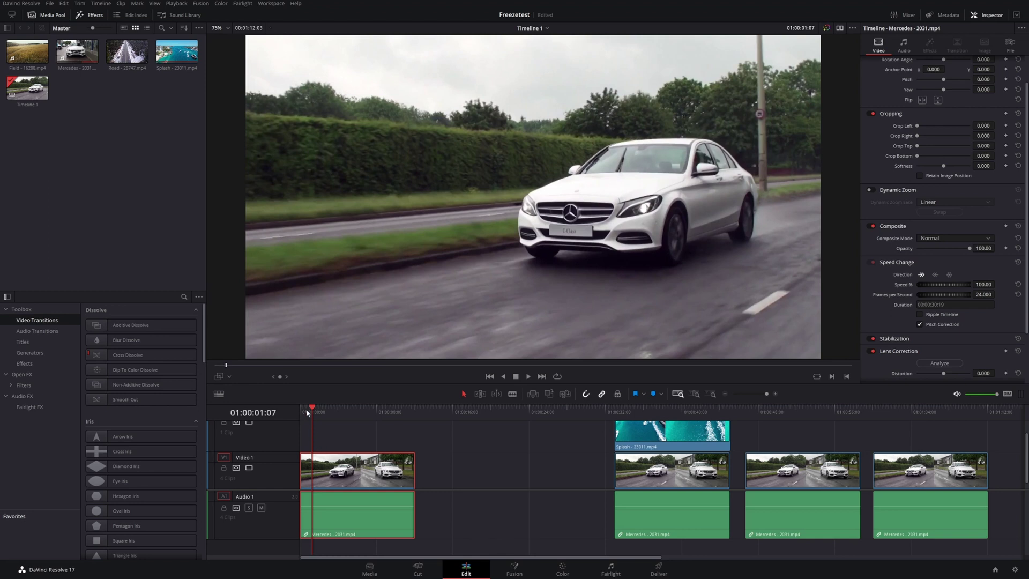
Play the timeline from the start, stop, and deselect the clip in Selection mode
{"action": "key", "text": "Home"}
{"action": "key", "text": "space"}
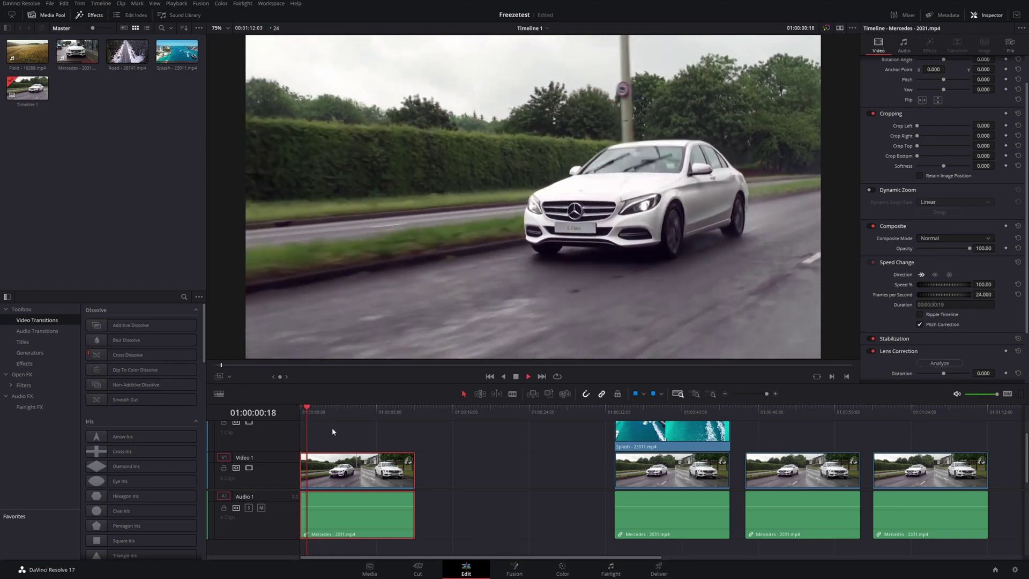
{"action": "key", "text": "space"}
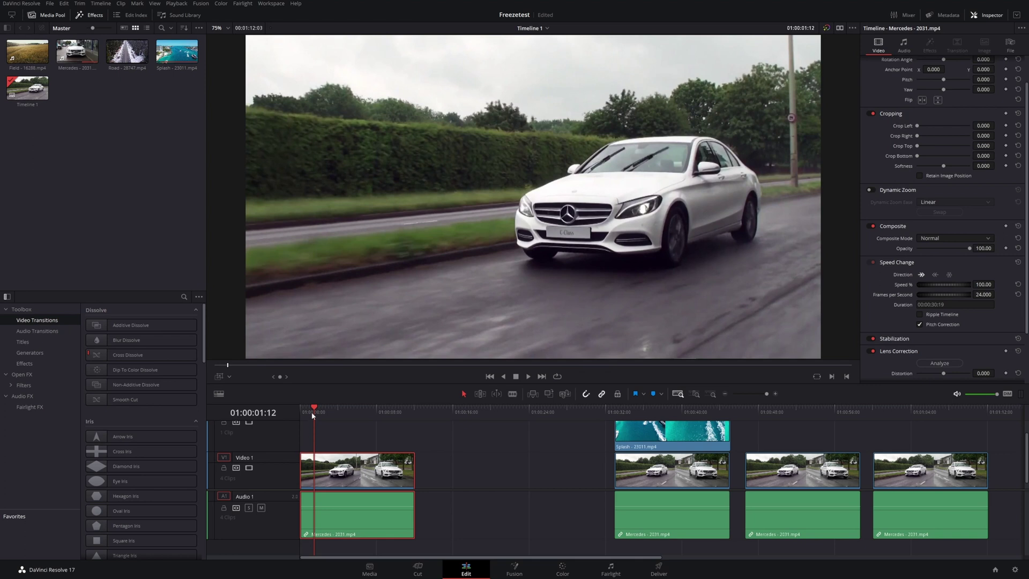
{"action": "mouse_move", "coordinate": [346, 473]}
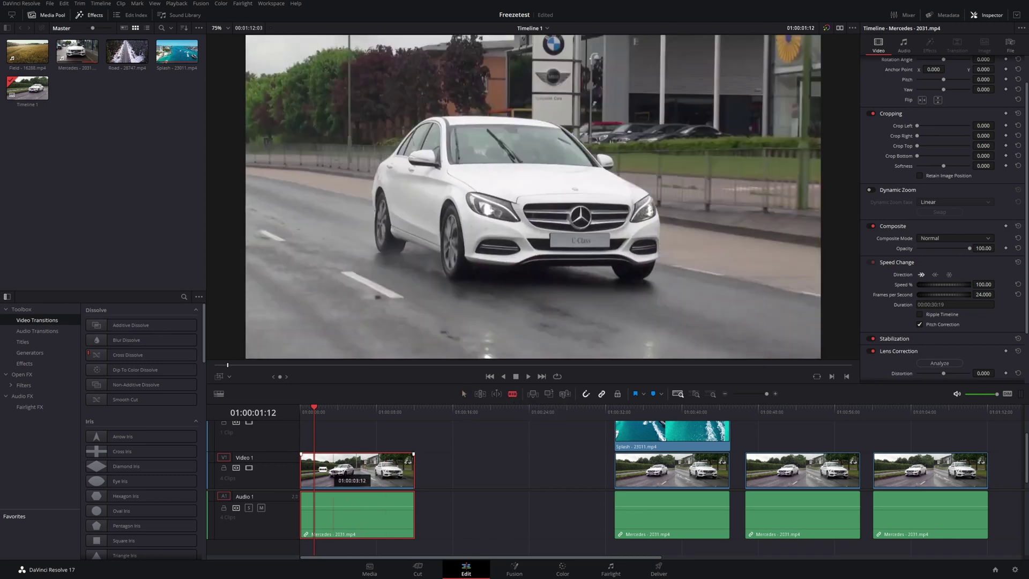
{"action": "left_click", "coordinate": [341, 444]}
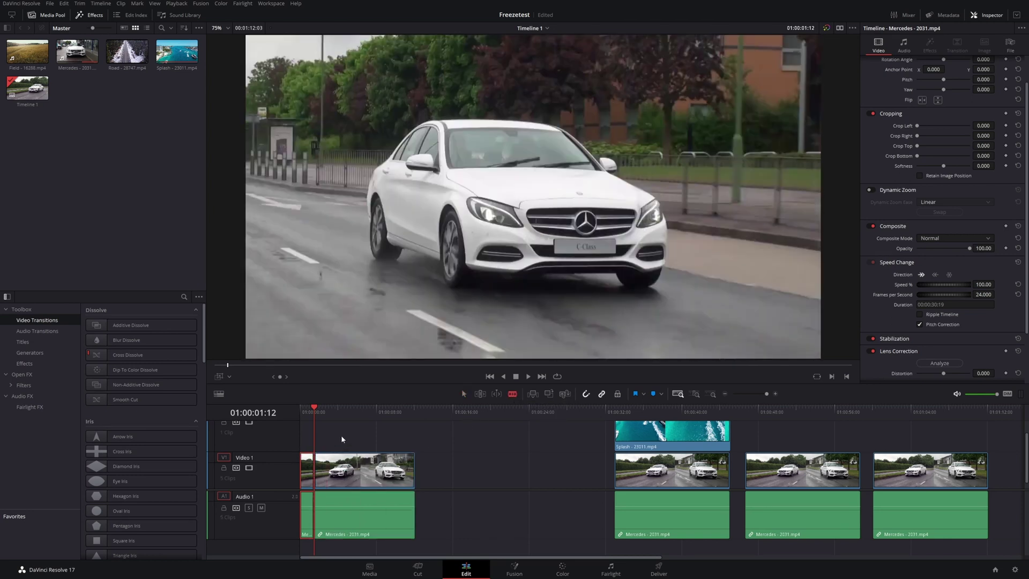
{"action": "key", "text": "a"}
Split the clip about one second in and drag the remainder right, leaving a gap
{"action": "left_click", "coordinate": [308, 411]}
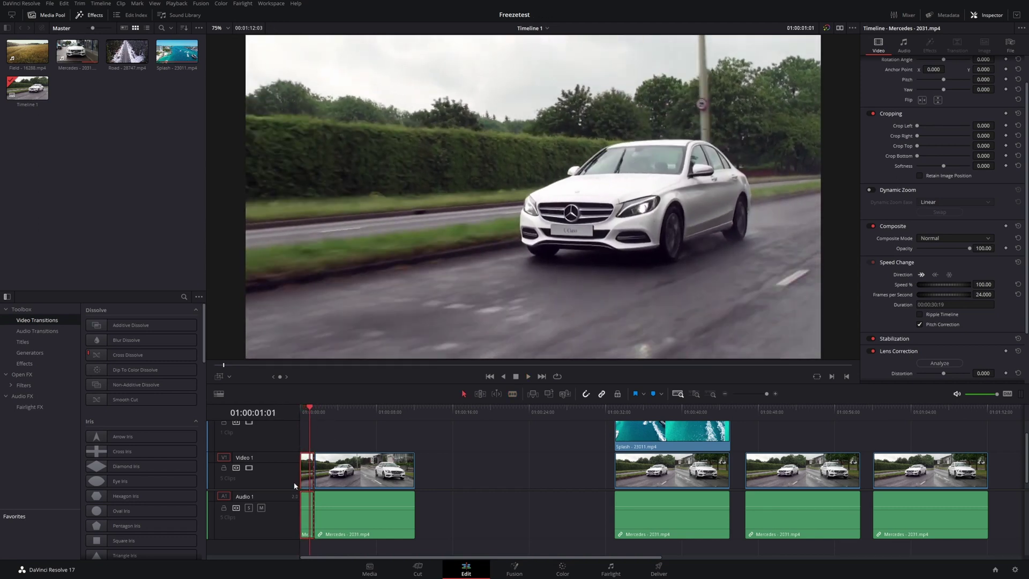
{"action": "key", "text": "space"}
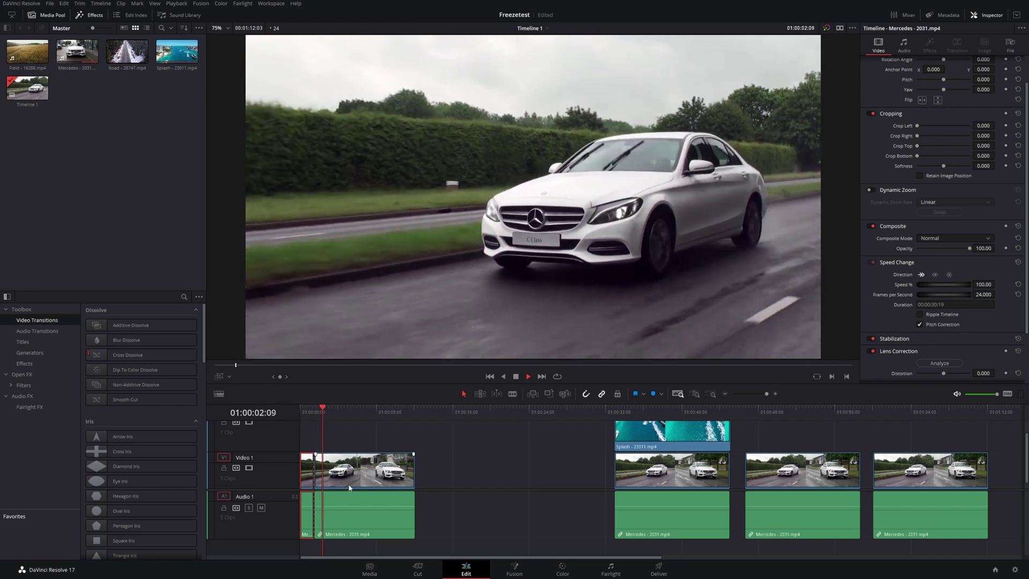
{"action": "key", "text": "space"}
{"action": "key", "text": "ctrl+b"}
{"action": "left_click_drag", "start_coordinate": [366, 471], "coordinate": [469, 473]}
Review the short opening piece and zoom the timeline in on it
{"action": "left_click", "coordinate": [313, 412]}
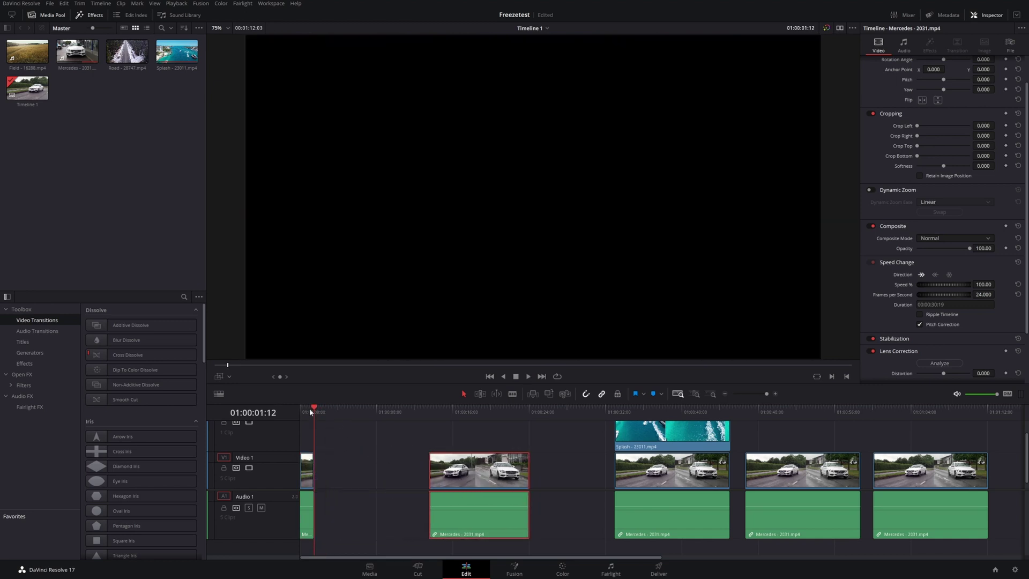
{"action": "left_click", "coordinate": [307, 411]}
{"action": "key", "text": "space"}
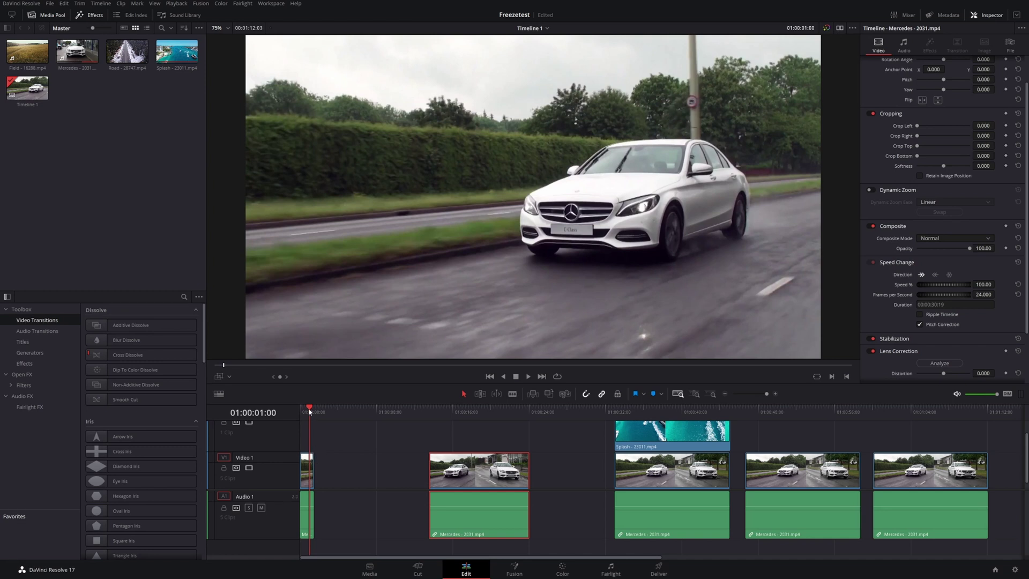
{"action": "left_click_drag", "start_coordinate": [309, 412], "coordinate": [315, 412]}
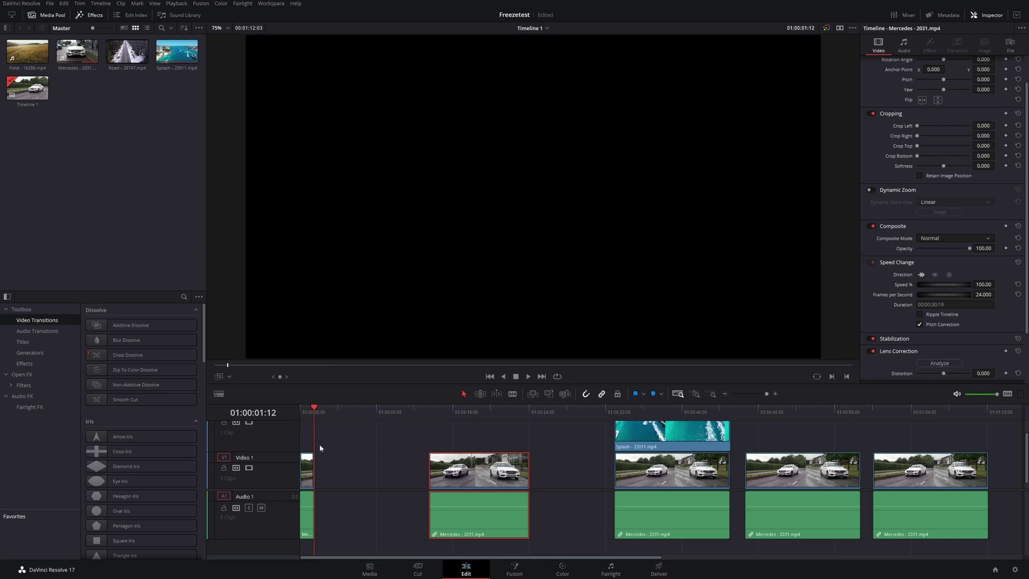
{"action": "key", "text": "ctrl+plus"}
{"action": "key", "text": "ctrl+plus"}
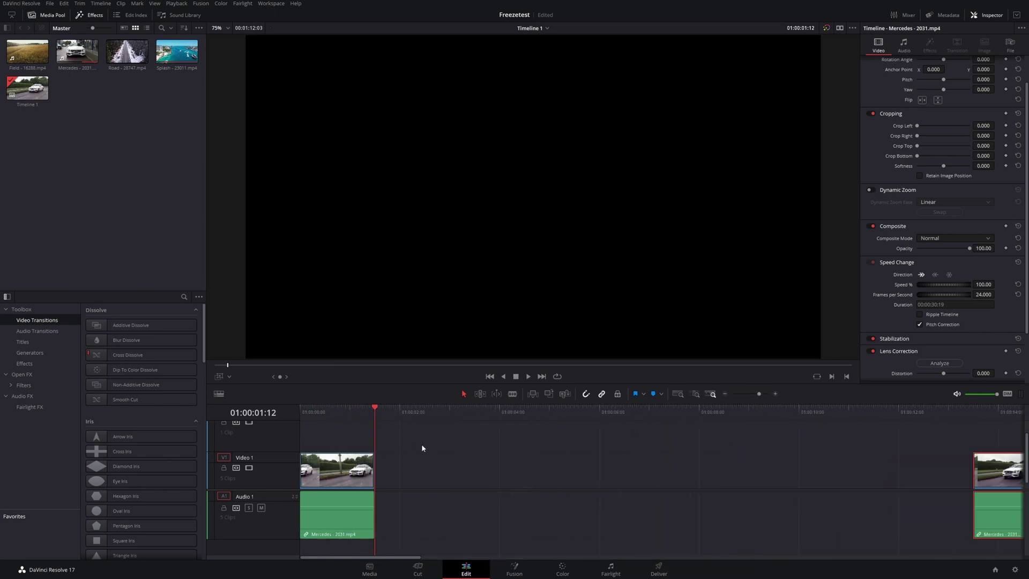
{"action": "key", "text": "ctrl+plus"}
{"action": "key", "text": "ctrl+plus"}
{"action": "key", "text": "ctrl+plus"}
{"action": "key", "text": "ctrl+plus"}
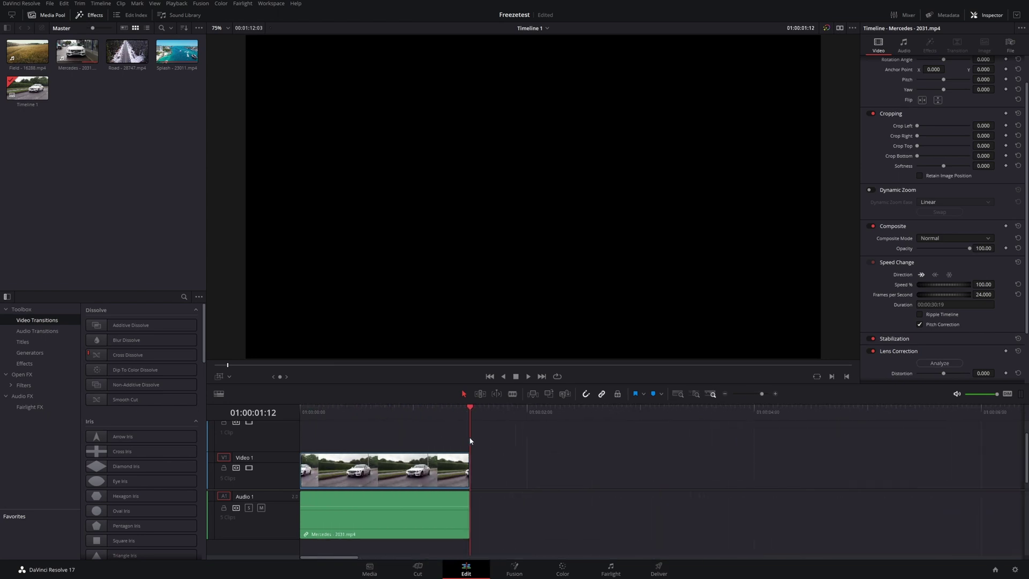
{"action": "key", "text": "ctrl+plus"}
{"action": "key", "text": "ctrl+plus"}
{"action": "key", "text": "ctrl+plus"}
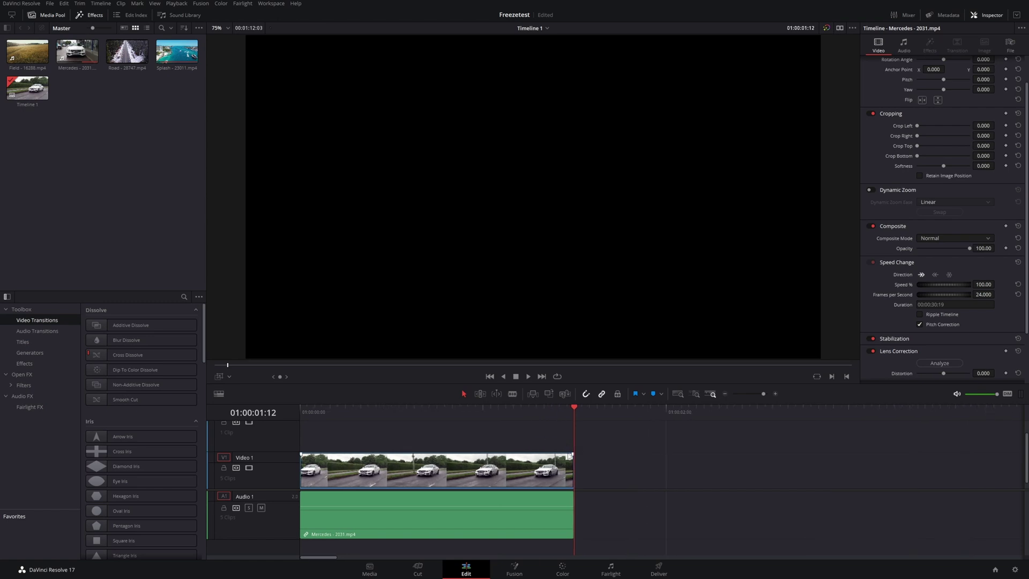
Blade off the opening piece's final frames and select the tiny cut piece
{"action": "key", "text": "Left"}
{"action": "key", "text": "Left"}
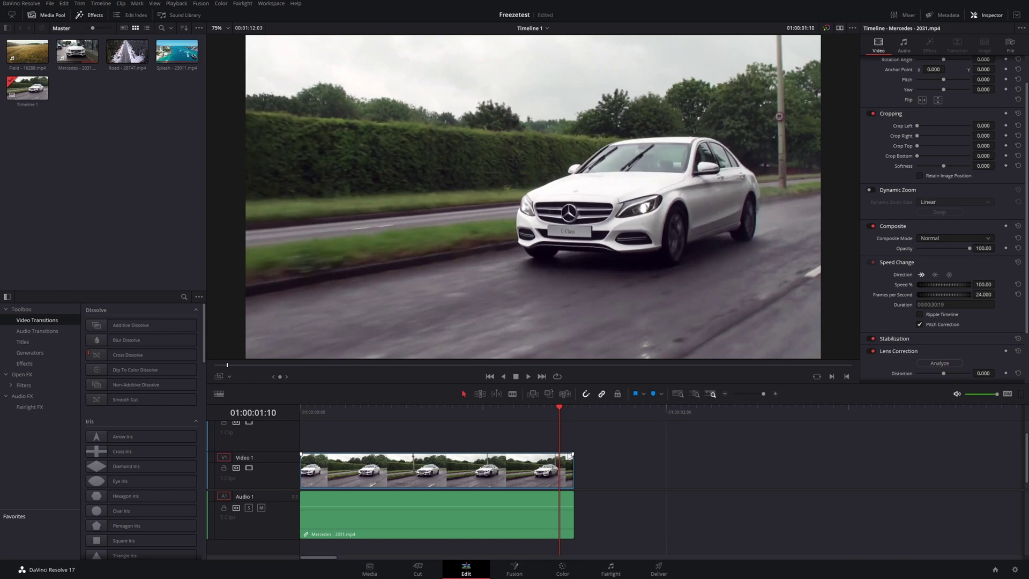
{"action": "left_click", "coordinate": [567, 481]}
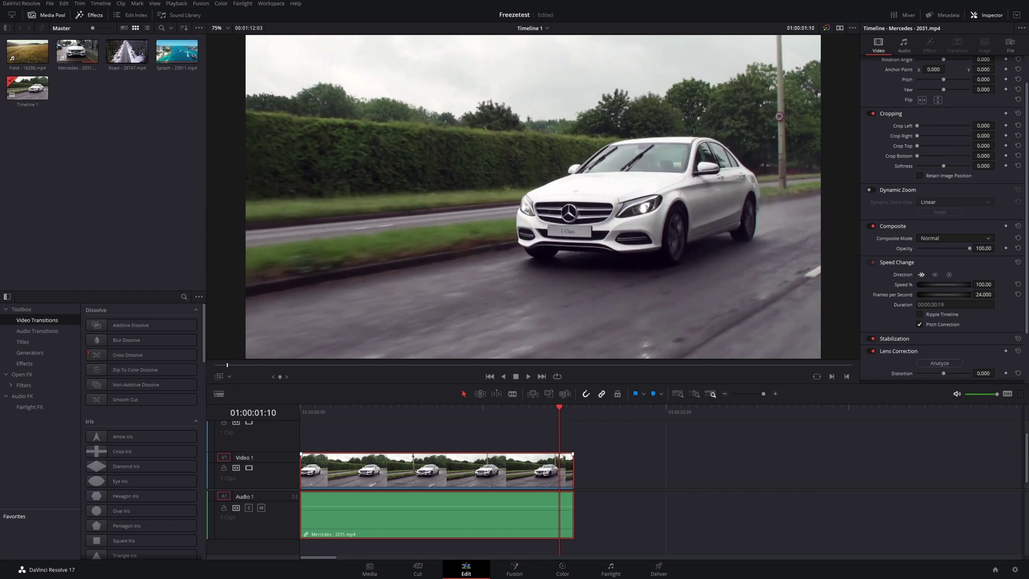
{"action": "key", "text": "b"}
{"action": "left_click", "coordinate": [565, 470]}
{"action": "key", "text": "a"}
{"action": "left_click", "coordinate": [570, 466]}
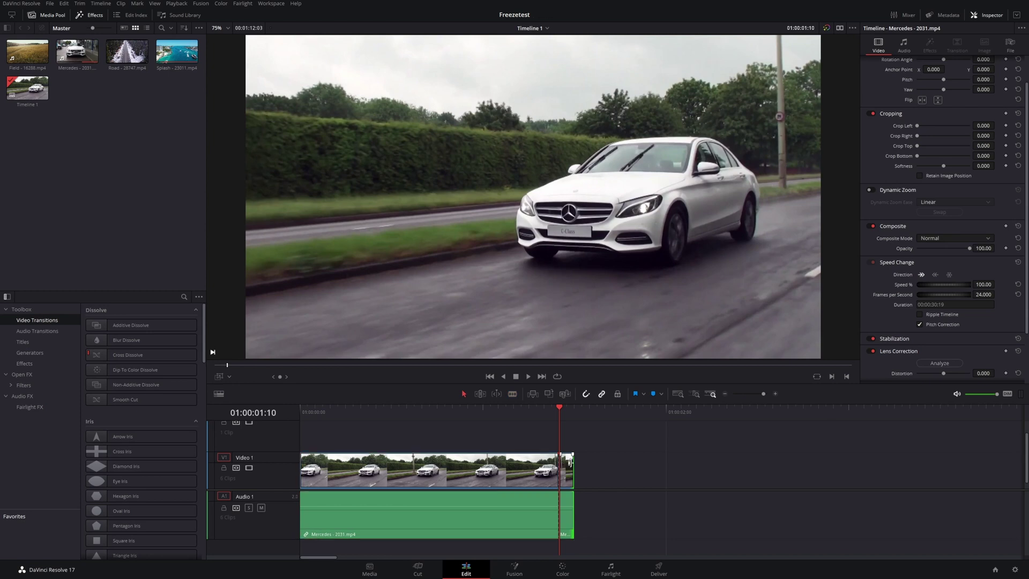
Check the frames around the tiny piece's end, parking the playhead on its final frame
{"action": "left_click", "coordinate": [540, 409]}
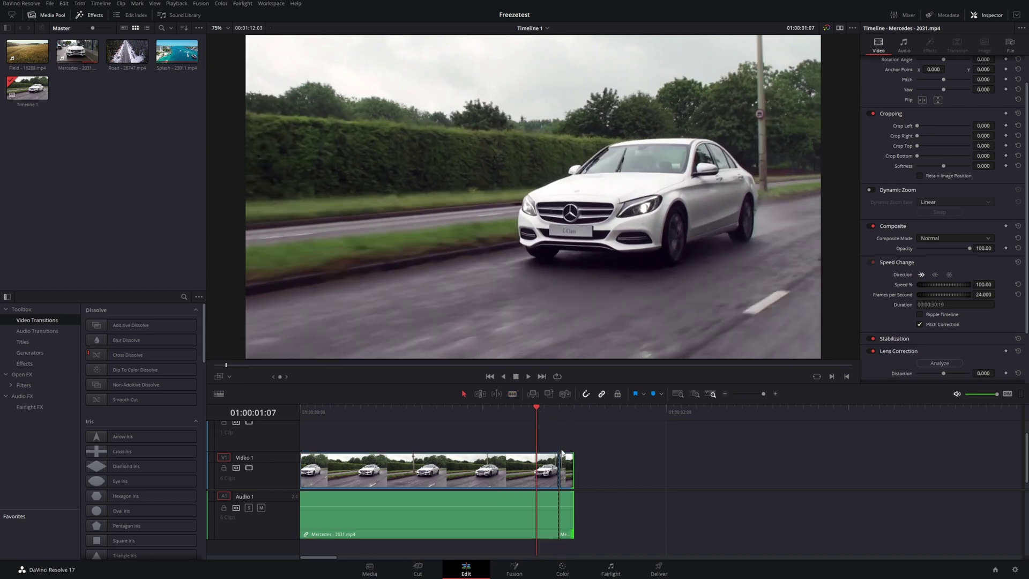
{"action": "left_click", "coordinate": [568, 470]}
{"action": "left_click", "coordinate": [567, 413]}
{"action": "left_click", "coordinate": [562, 413]}
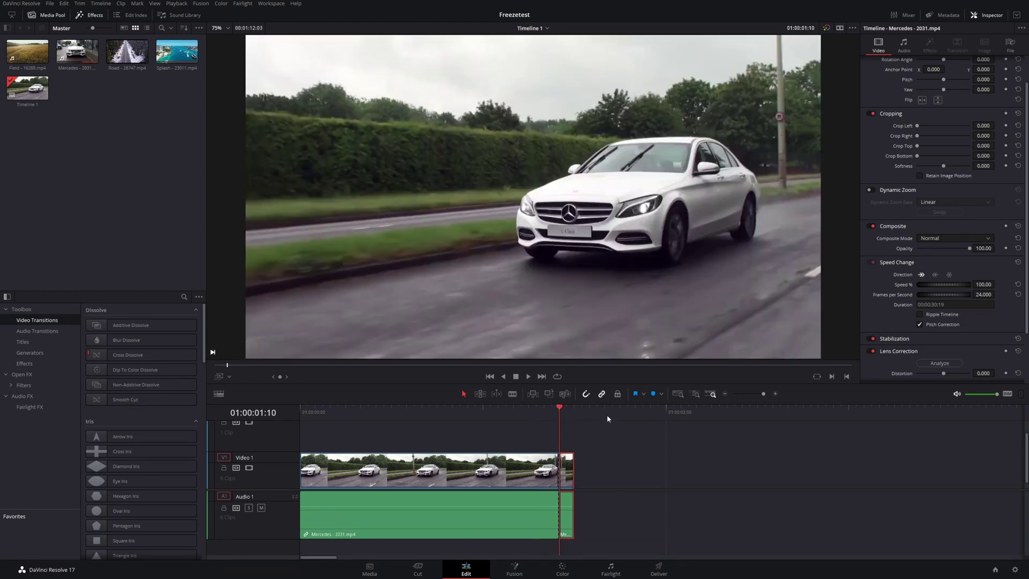
{"action": "left_click", "coordinate": [590, 413]}
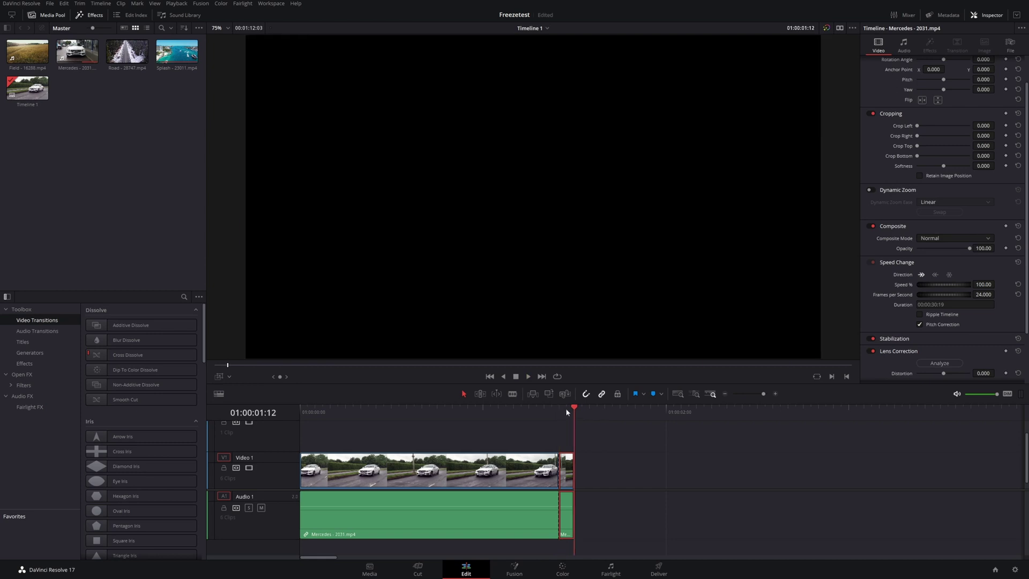
{"action": "left_click", "coordinate": [562, 413]}
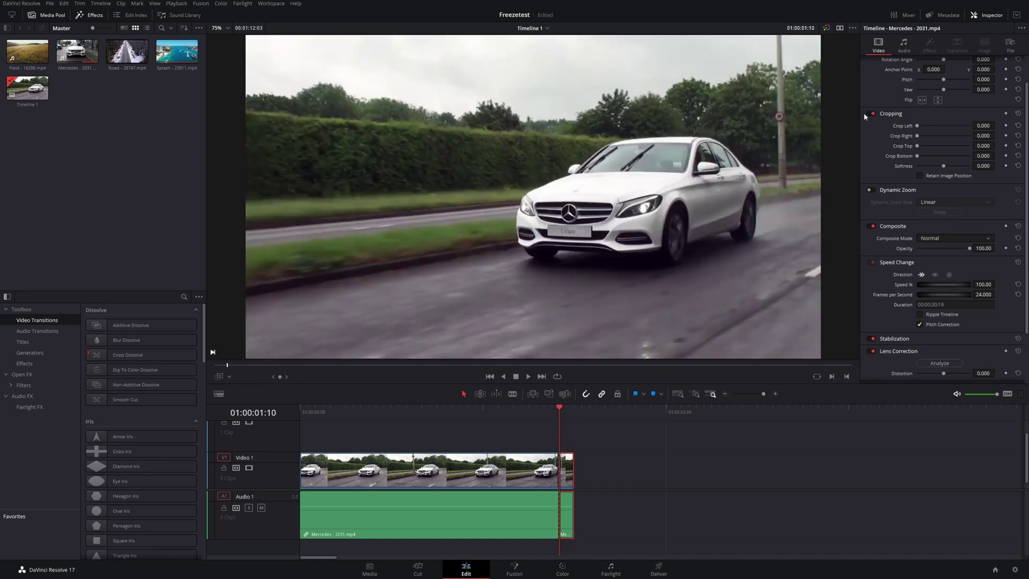
Set the tiny piece's direction to Freeze Frame under Inspector Speed Change
{"action": "left_click", "coordinate": [992, 17]}
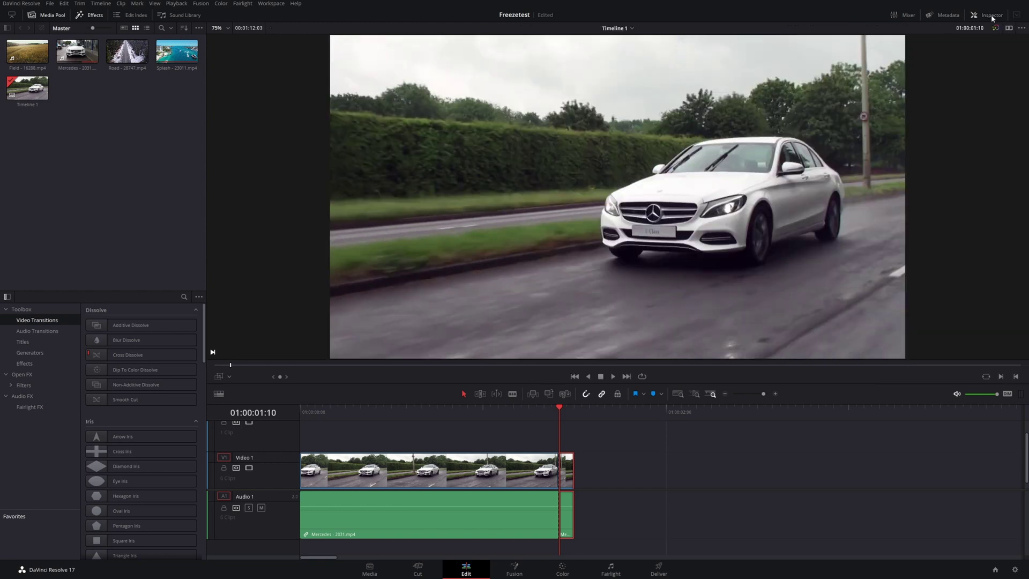
{"action": "left_click", "coordinate": [992, 18]}
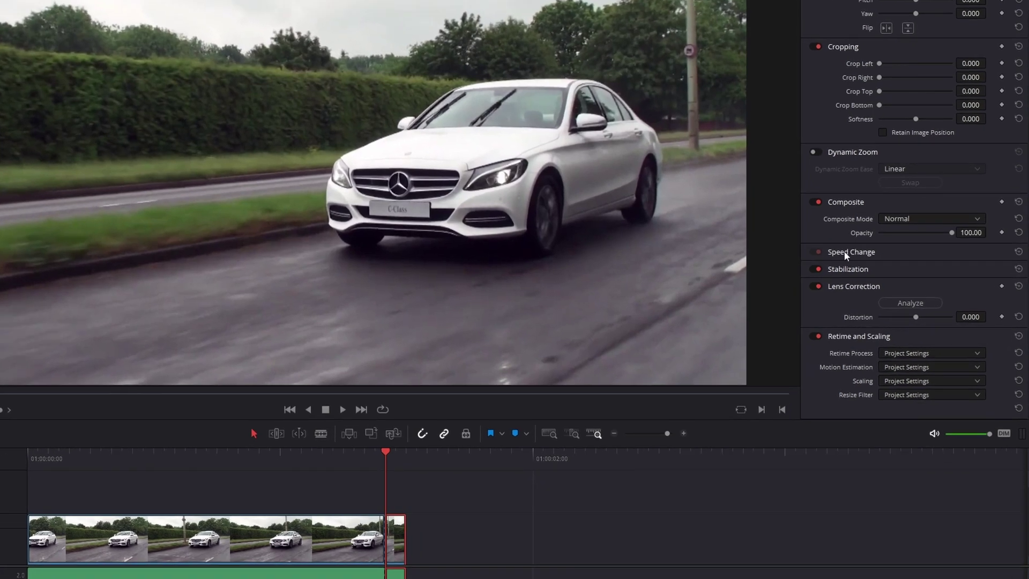
{"action": "left_click", "coordinate": [844, 251]}
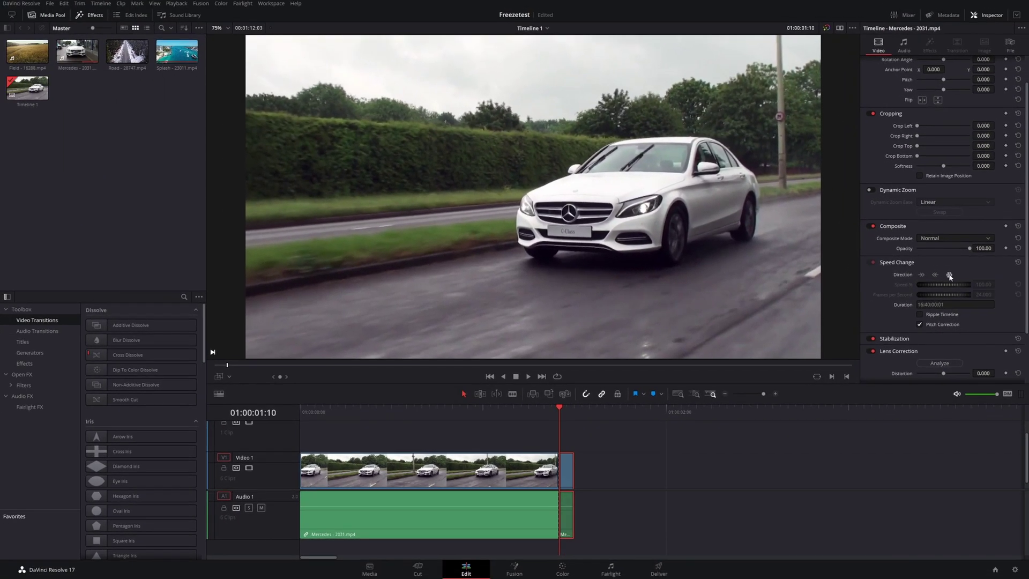
{"action": "left_click", "coordinate": [935, 270]}
Save, extend the freeze-frame clip's right edge so the still holds longer, and review playback
{"action": "key", "text": "ctrl+s"}
{"action": "left_click_drag", "start_coordinate": [571, 477], "coordinate": [728, 477]}
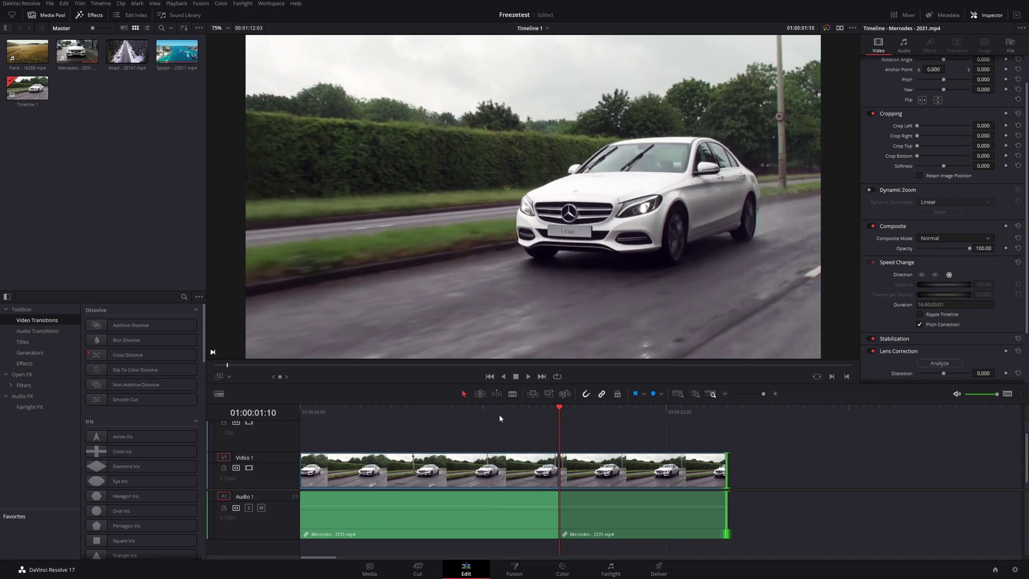
{"action": "left_click", "coordinate": [499, 414]}
{"action": "key", "text": "space"}
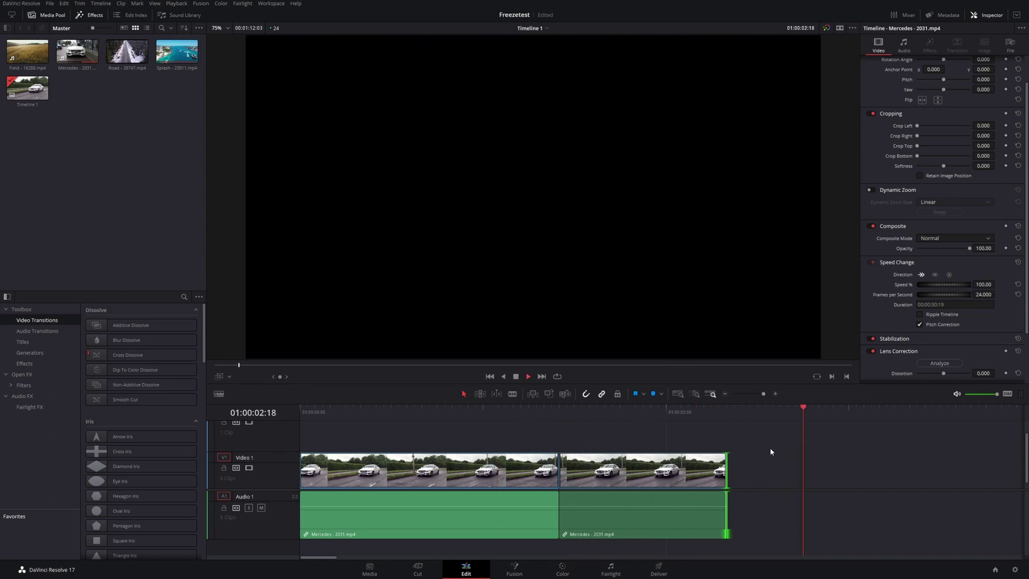
{"action": "left_click", "coordinate": [513, 414]}
{"action": "key", "text": "space"}
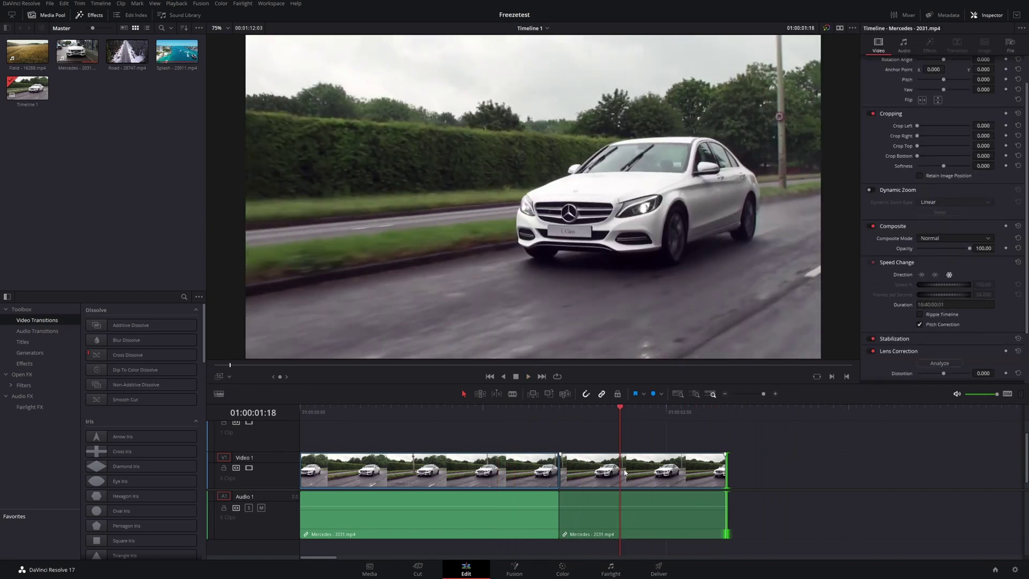
{"action": "left_click", "coordinate": [628, 473]}
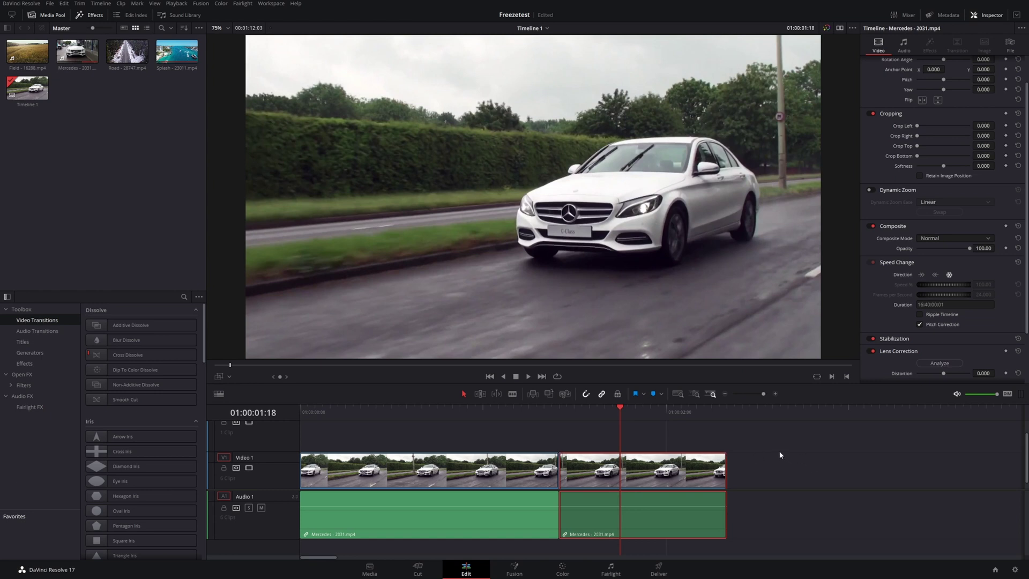
{"action": "scroll", "coordinate": [777, 441], "scroll_direction": "down", "scroll_amount": 3}
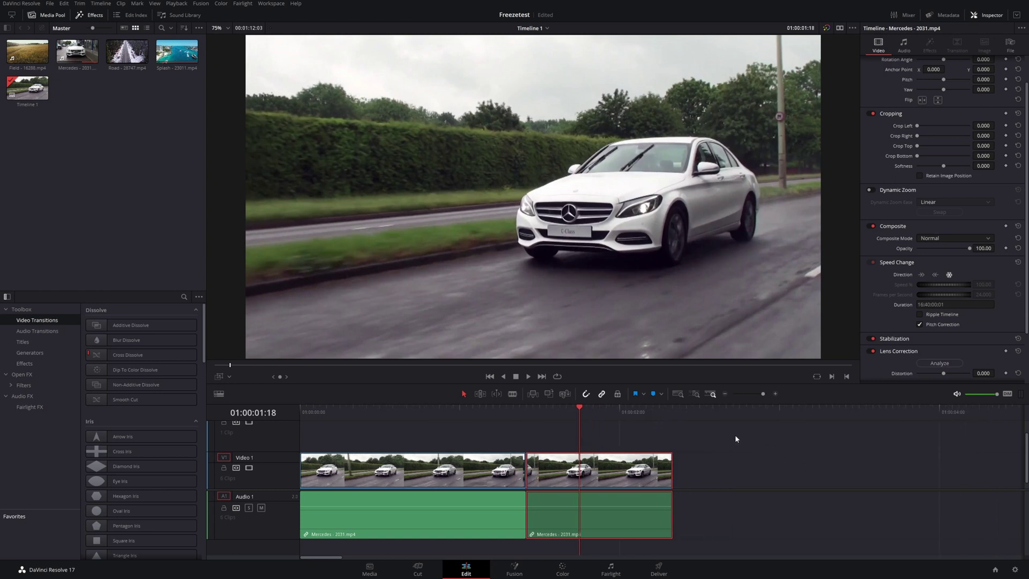
{"action": "scroll", "coordinate": [685, 435], "scroll_direction": "down", "scroll_amount": 3}
{"action": "scroll", "coordinate": [648, 439], "scroll_direction": "down", "scroll_amount": 3}
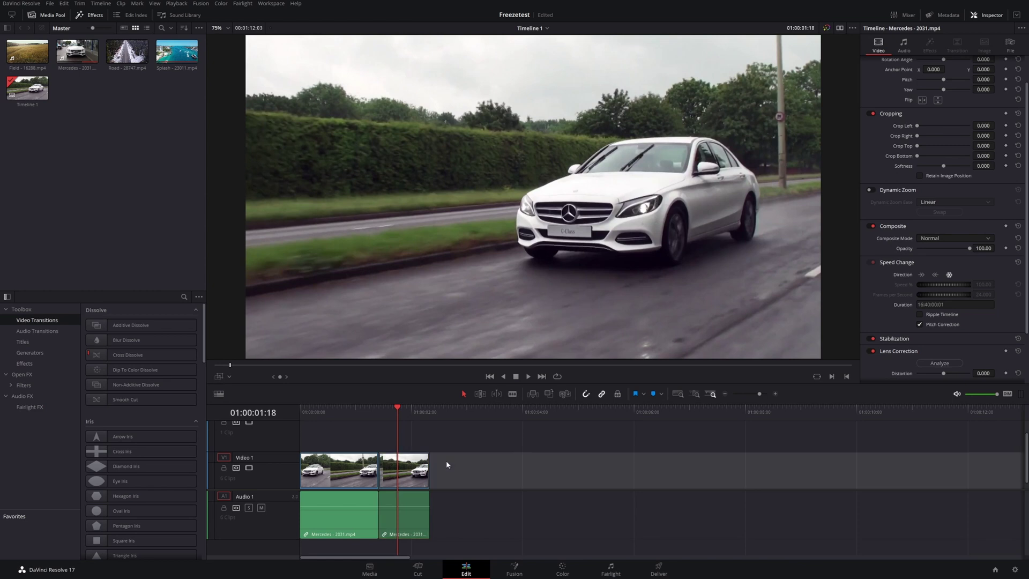
Append the long Mercedes clip to the timeline end and play from the start
{"action": "key", "text": "ctrl+z"}
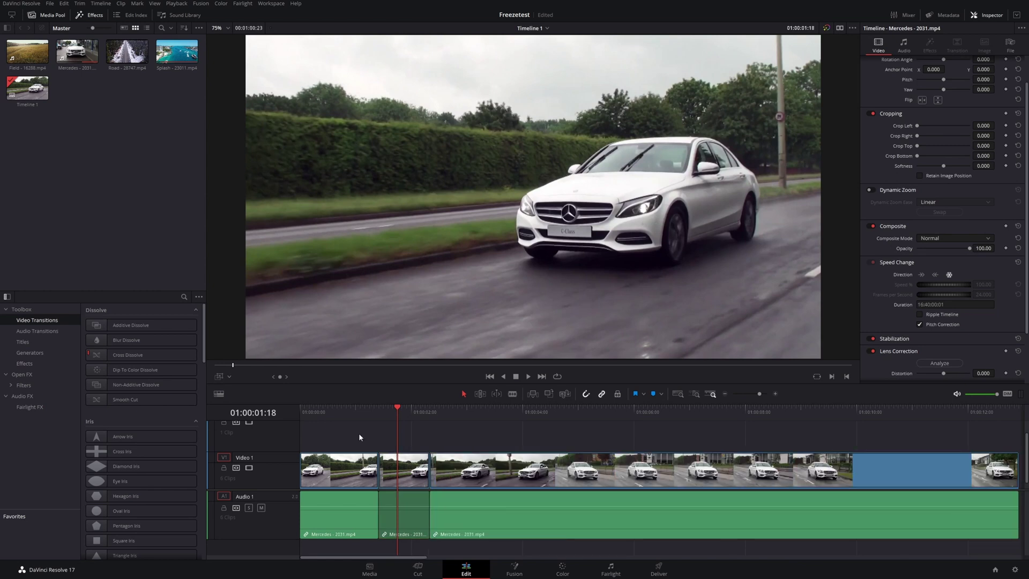
{"action": "key", "text": "Home"}
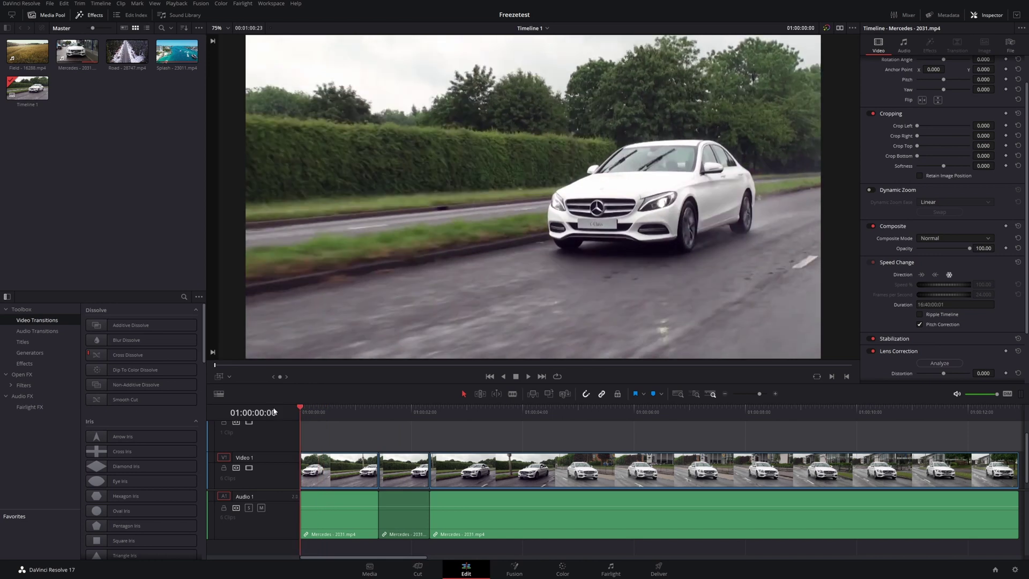
{"action": "key", "text": "space"}
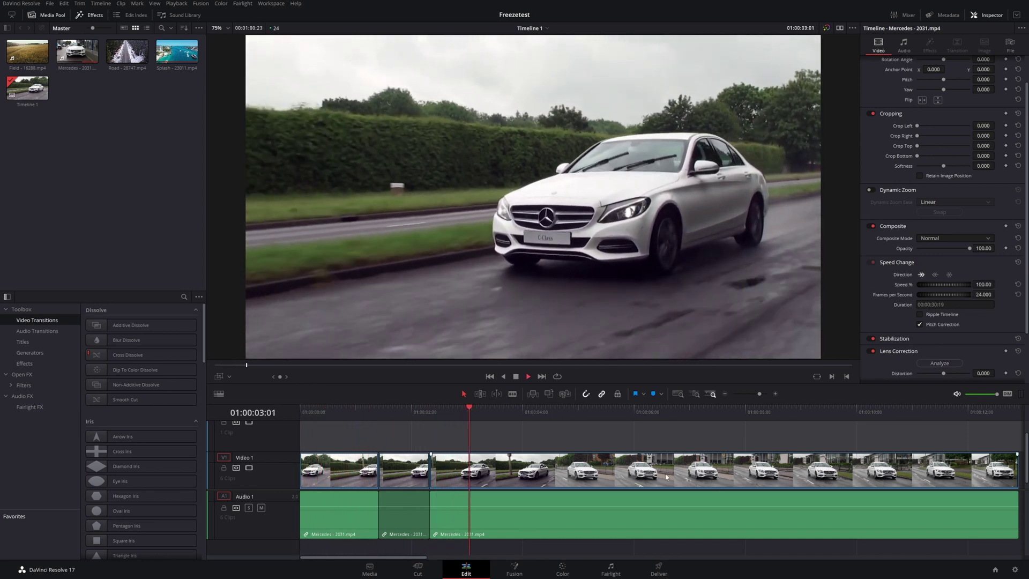
{"action": "key", "text": "space"}
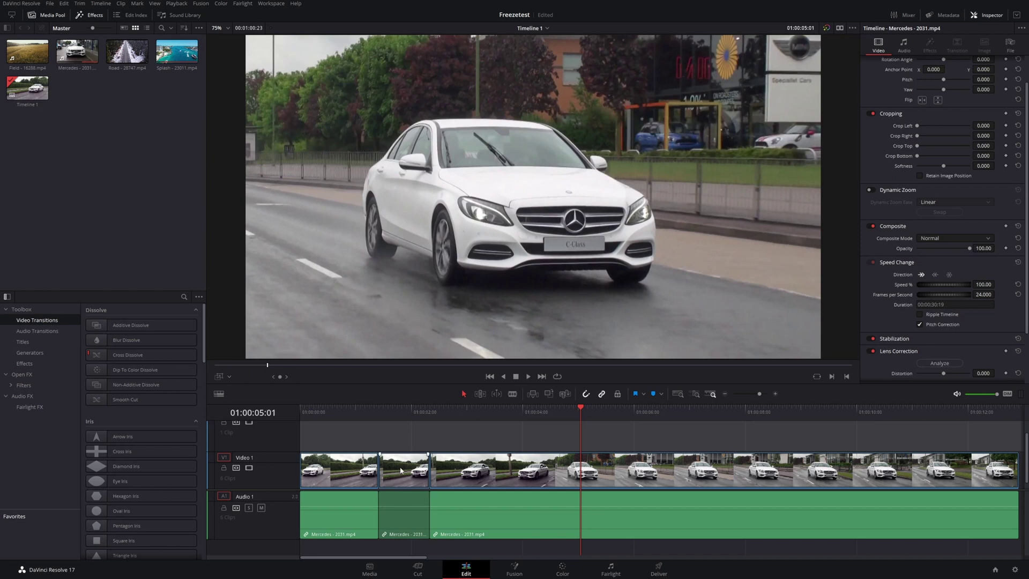
{"action": "left_click", "coordinate": [948, 276]}
Freeze the long Mercedes clip from about 04:17 and play through the hold
{"action": "key", "text": "j"}
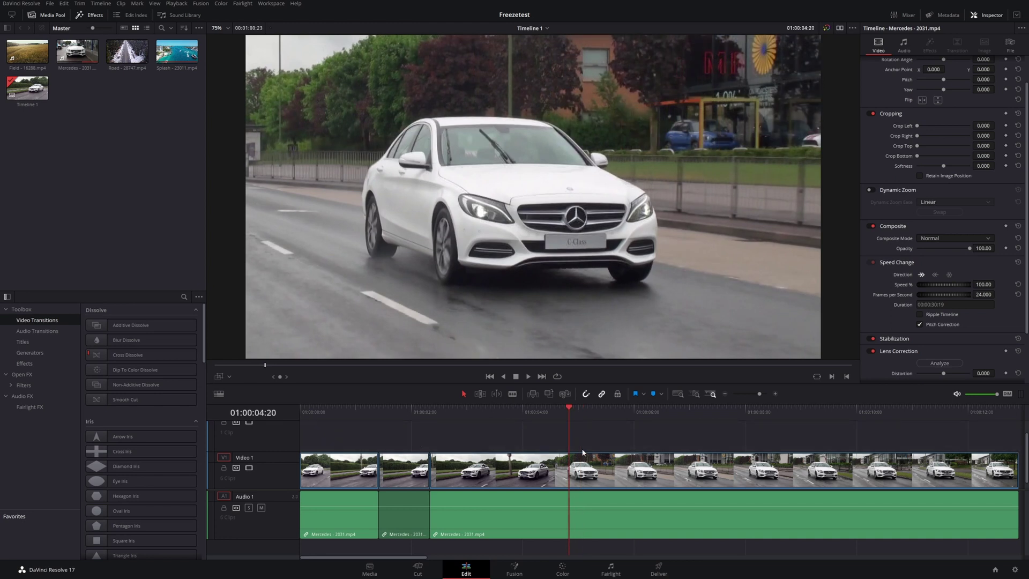
{"action": "left_click_drag", "start_coordinate": [559, 413], "coordinate": [549, 412]}
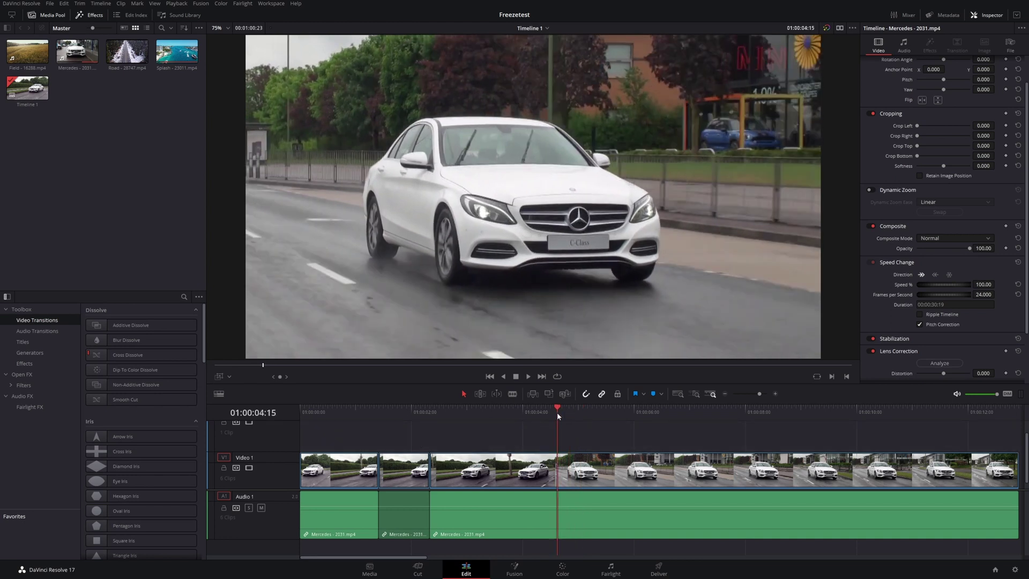
{"action": "left_click", "coordinate": [562, 414]}
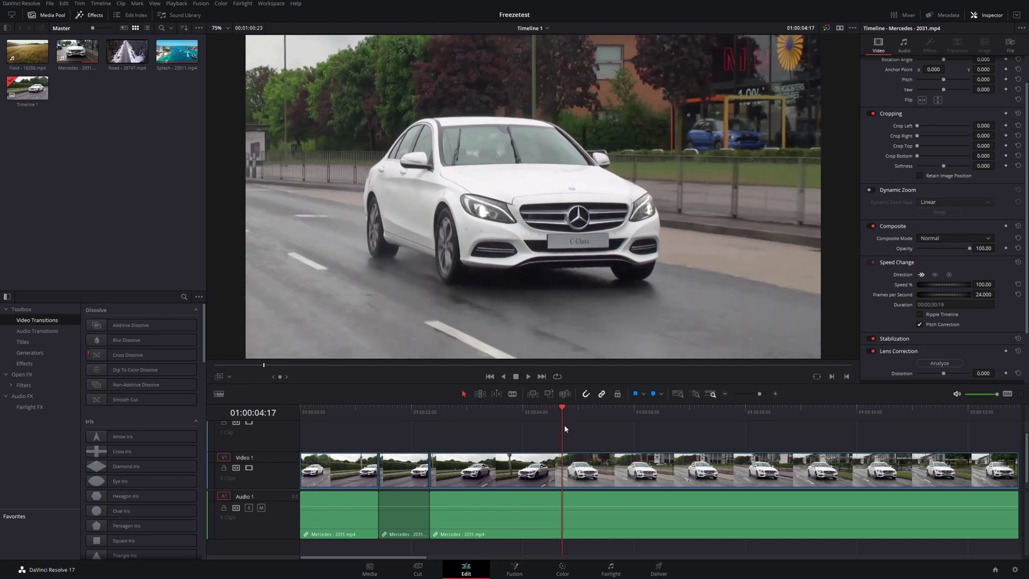
{"action": "left_click", "coordinate": [568, 474]}
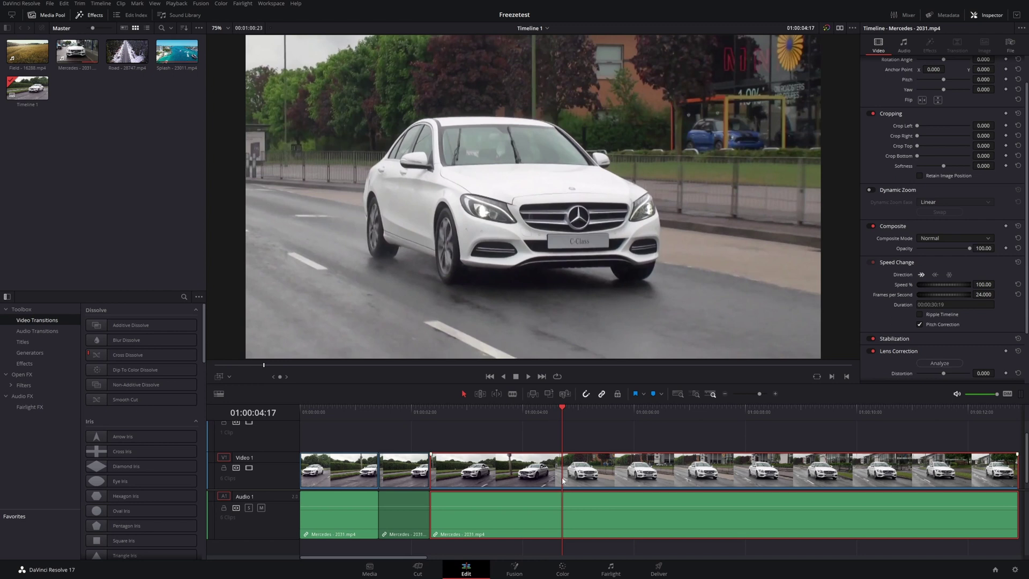
{"action": "left_click", "coordinate": [949, 276]}
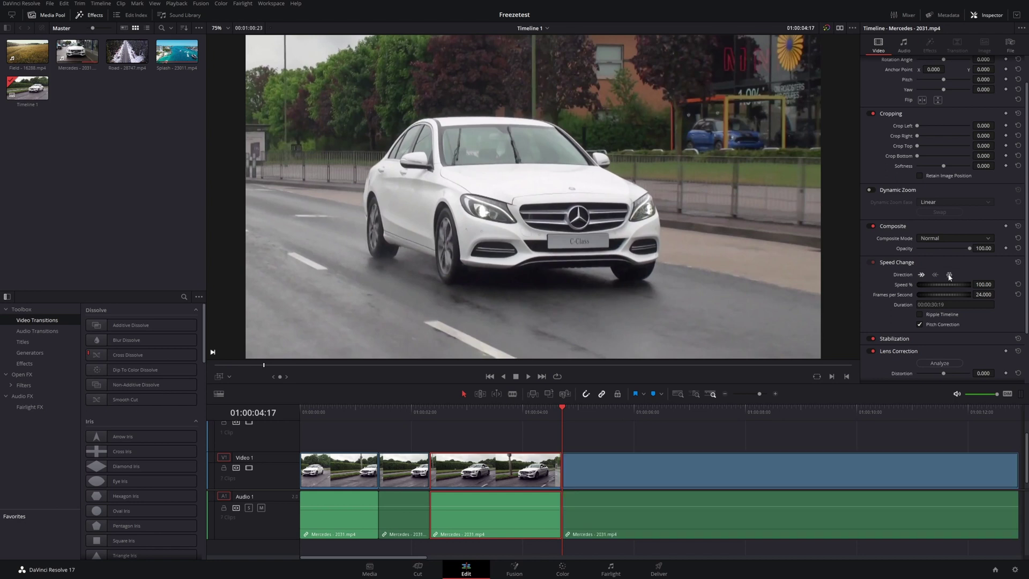
{"action": "left_click", "coordinate": [548, 412]}
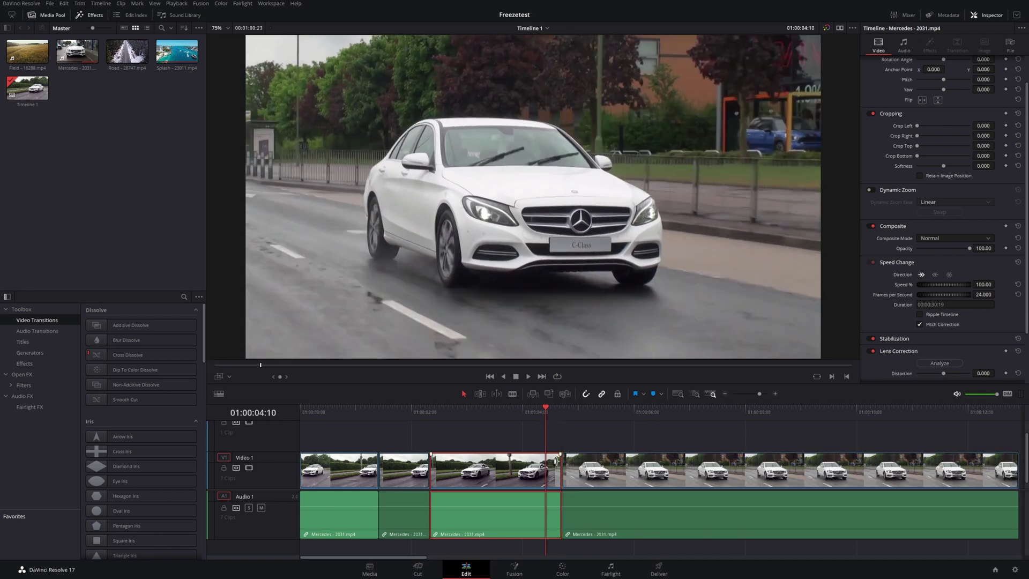
{"action": "key", "text": "space"}
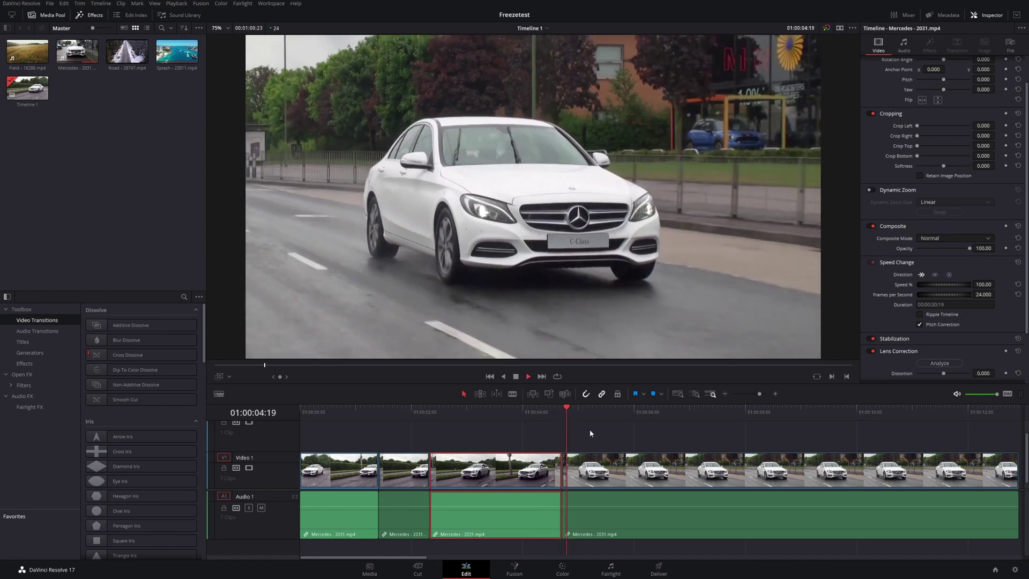
{"action": "key", "text": "space"}
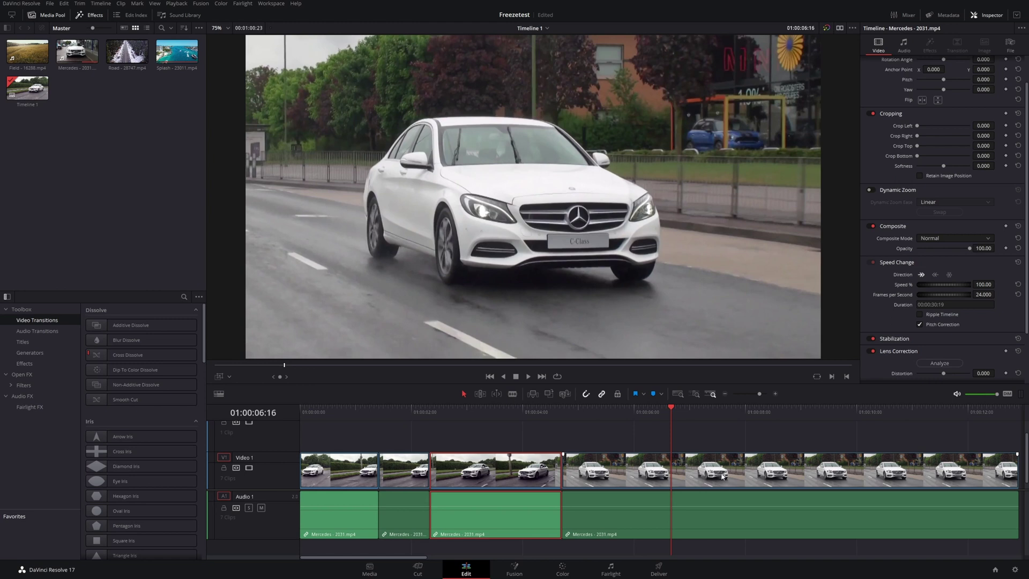
Split the frozen section at 06:16 and set the later part back to Forward speed
{"action": "left_click", "coordinate": [692, 471]}
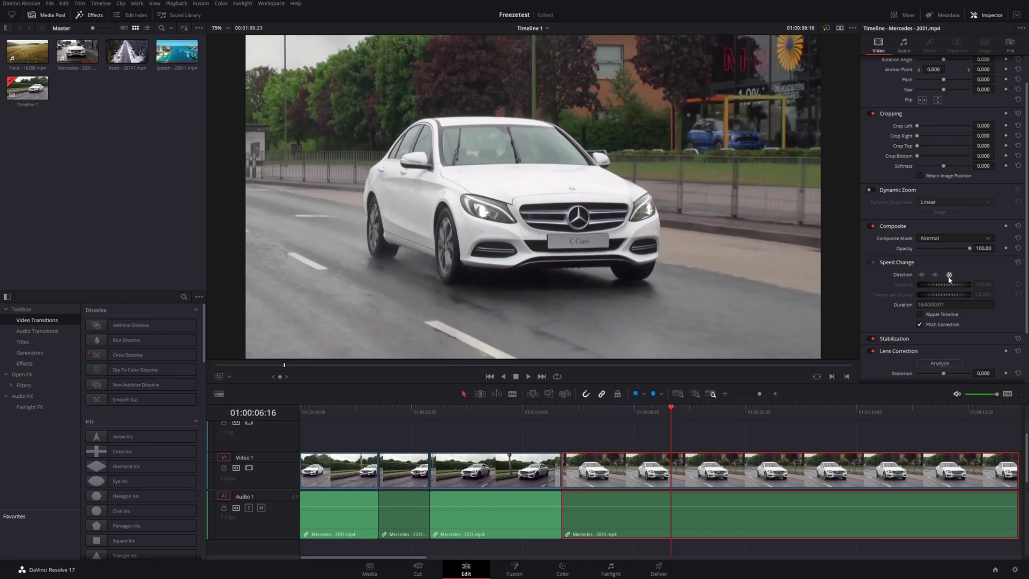
{"action": "key", "text": "ctrl+backslash"}
{"action": "left_click", "coordinate": [692, 412]}
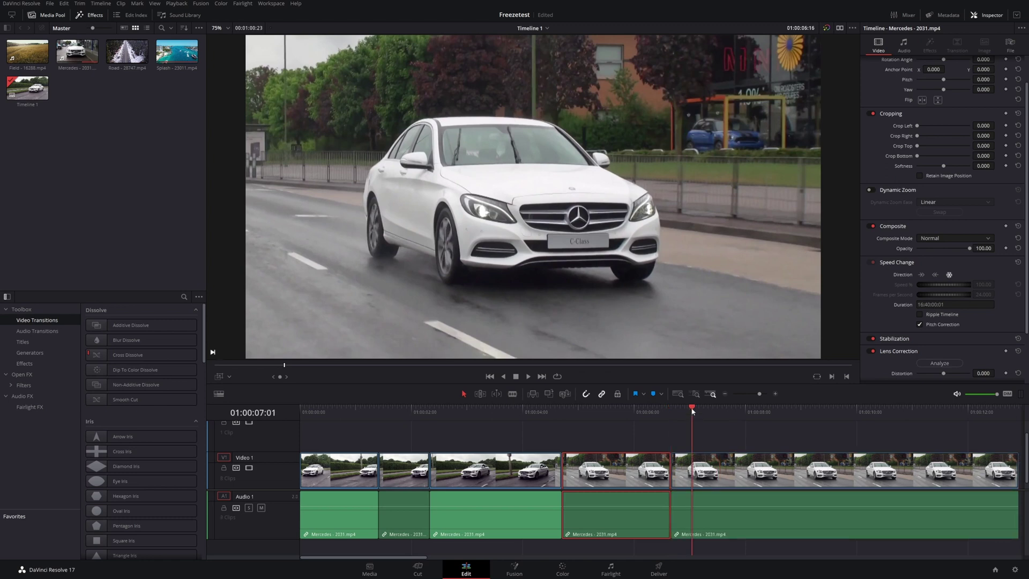
{"action": "left_click", "coordinate": [711, 477]}
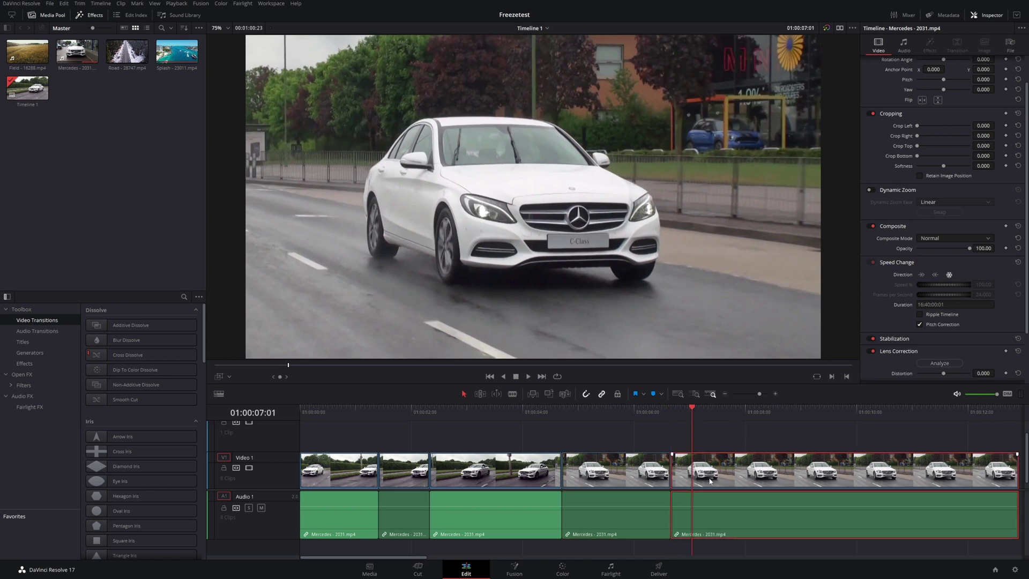
{"action": "left_click", "coordinate": [923, 275]}
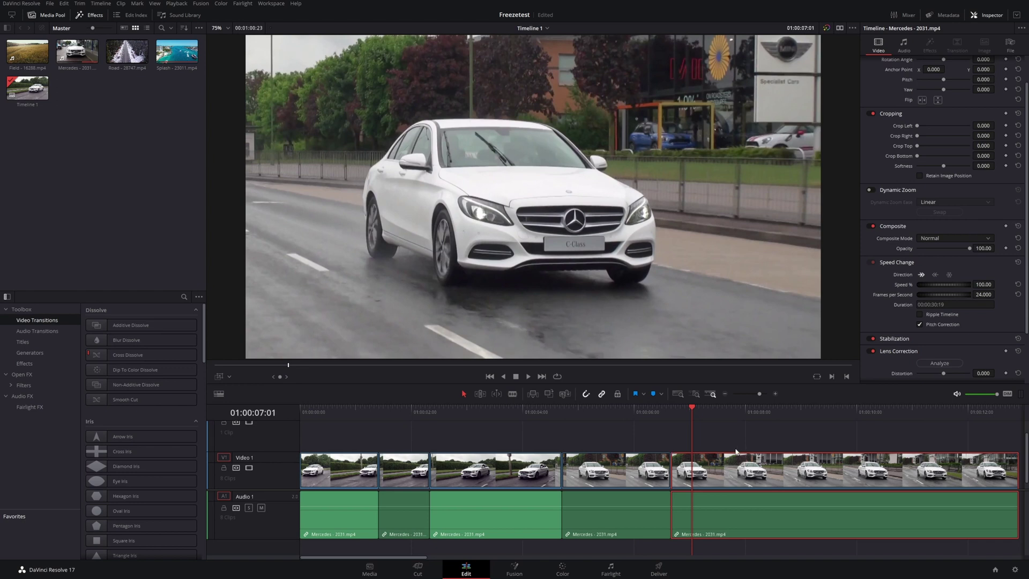
{"action": "left_click", "coordinate": [512, 424]}
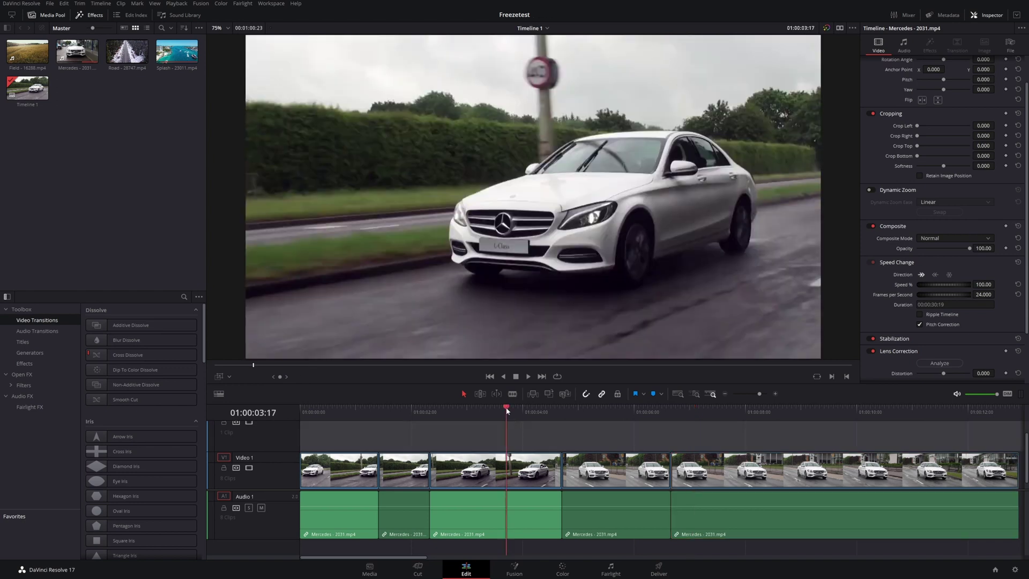
{"action": "key", "text": "space"}
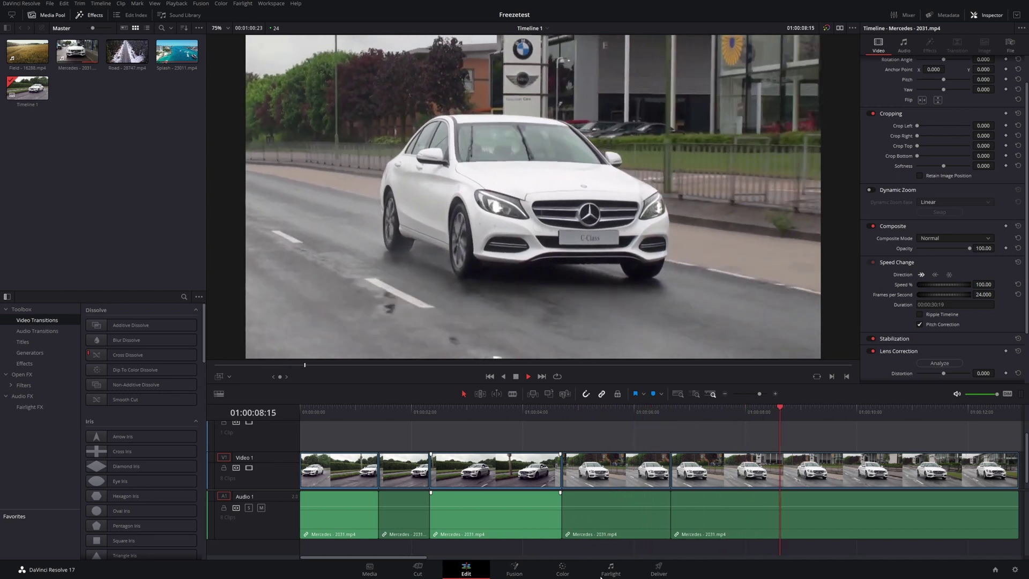
{"action": "key", "text": "space"}
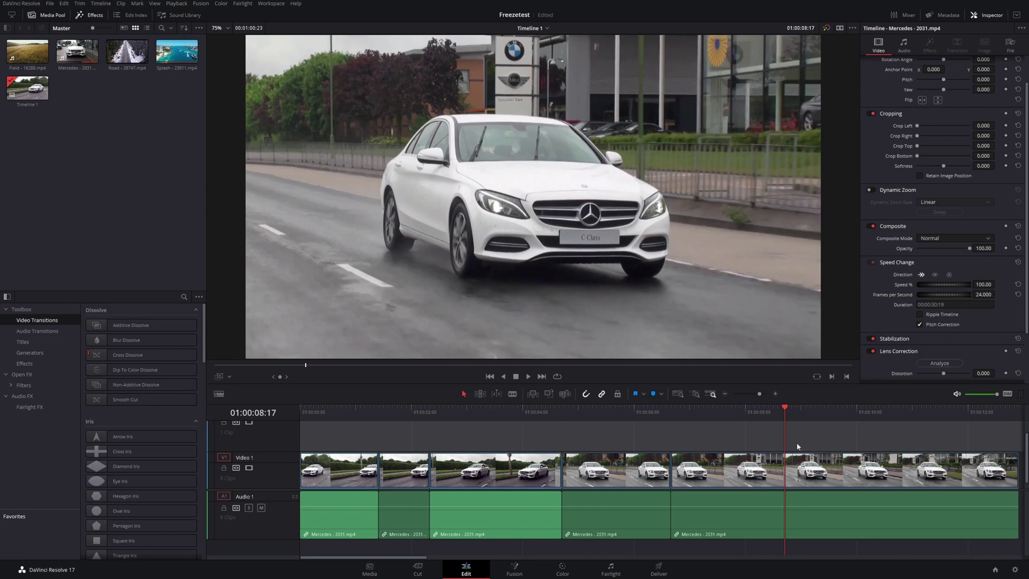
{"action": "left_click", "coordinate": [803, 470]}
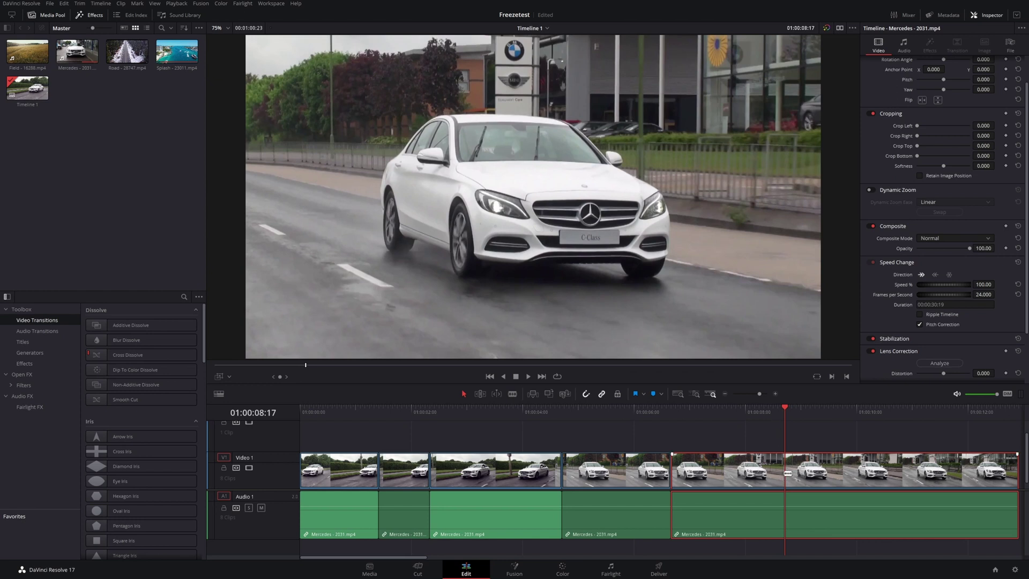
Blade the last clip at 01:00:08:17 and enable Retime Controls on its first part
{"action": "key", "text": "b"}
{"action": "left_click", "coordinate": [788, 475]}
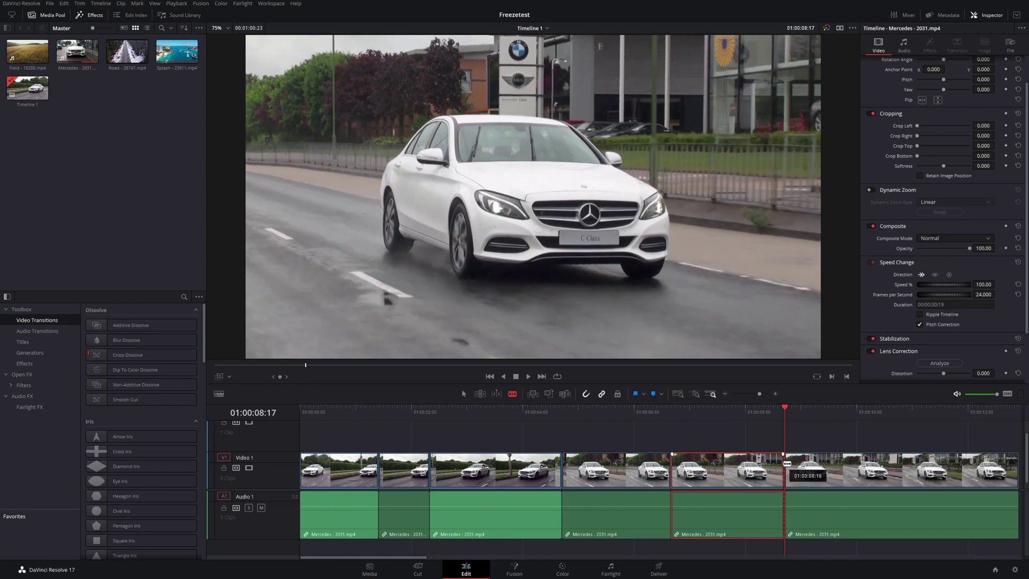
{"action": "key", "text": "a"}
{"action": "left_click", "coordinate": [769, 412]}
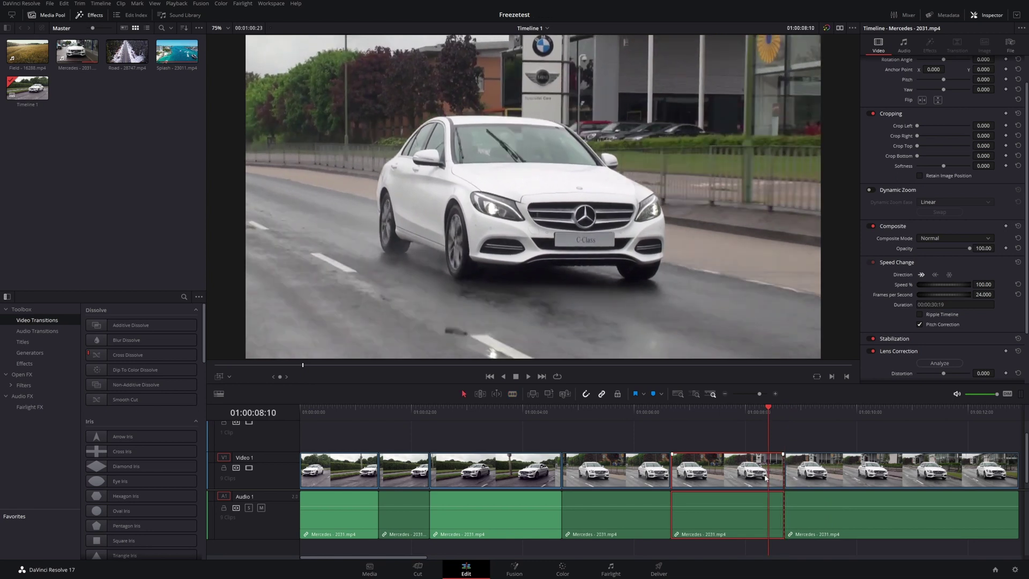
{"action": "right_click", "coordinate": [766, 476]}
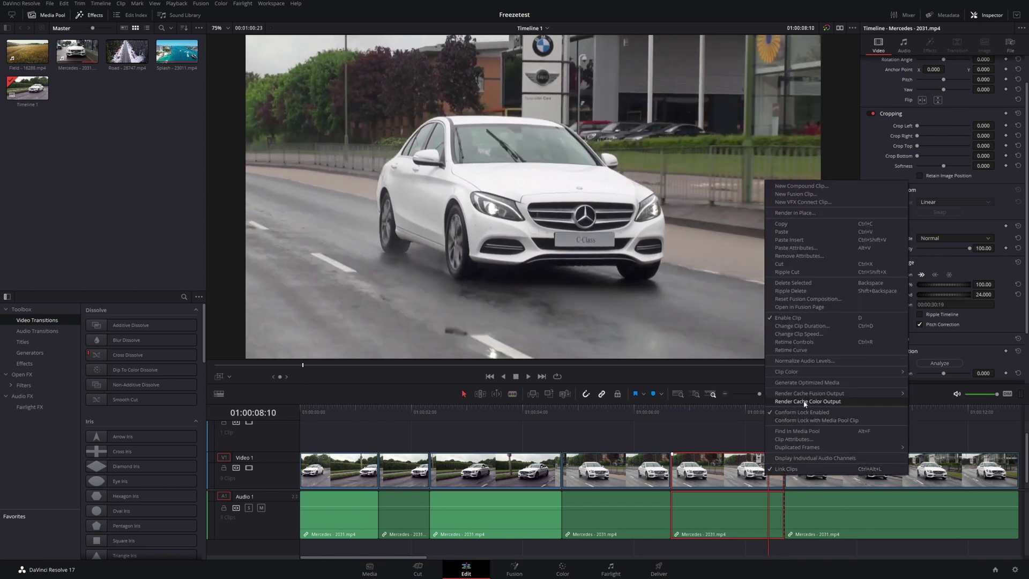
{"action": "left_click", "coordinate": [801, 344]}
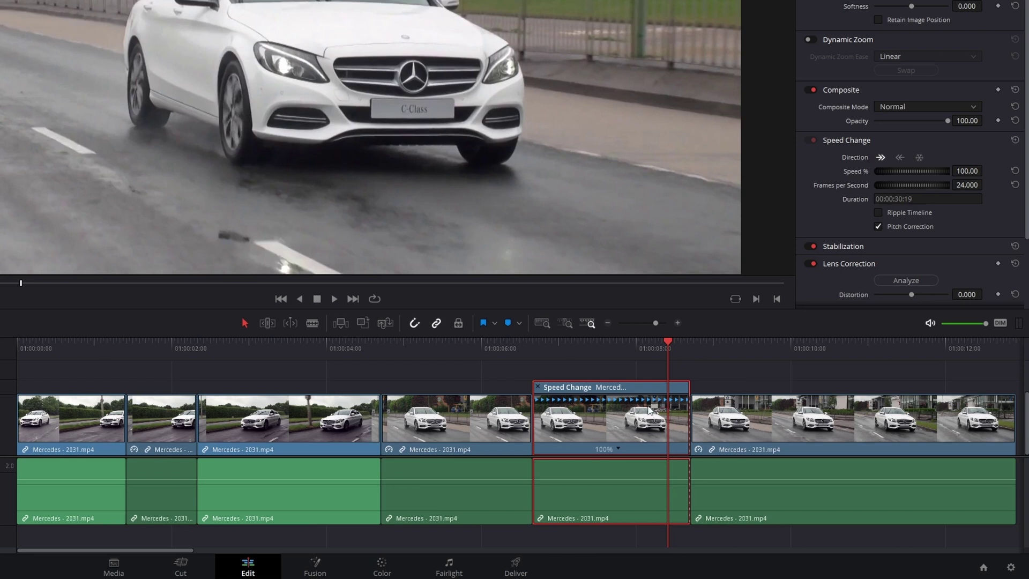
{"action": "left_click", "coordinate": [618, 451]}
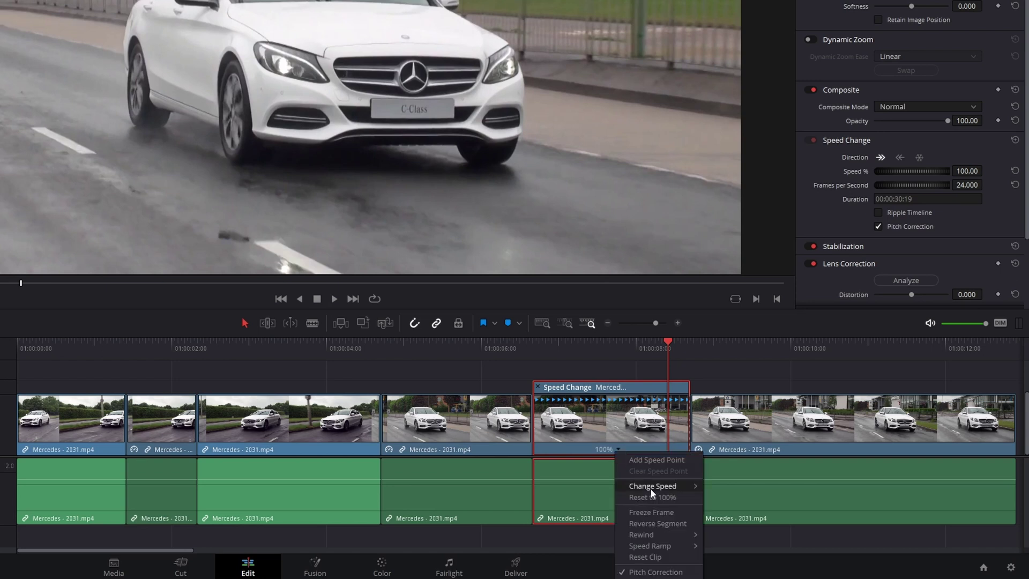
Insert a freeze frame, shorten it by trimming the clip's right edge, and review
{"action": "left_click", "coordinate": [667, 515]}
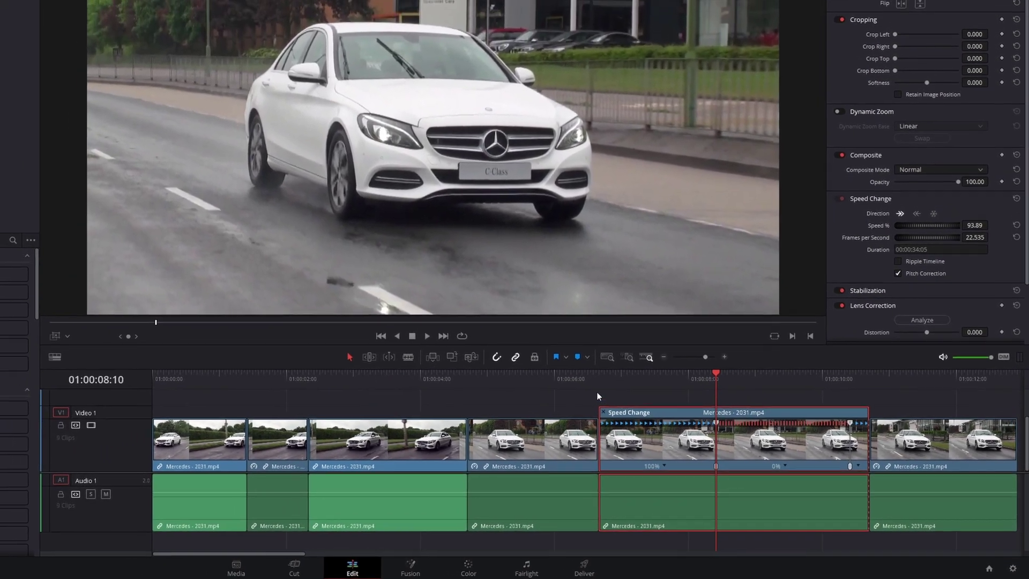
{"action": "left_click", "coordinate": [599, 379]}
{"action": "key", "text": "space"}
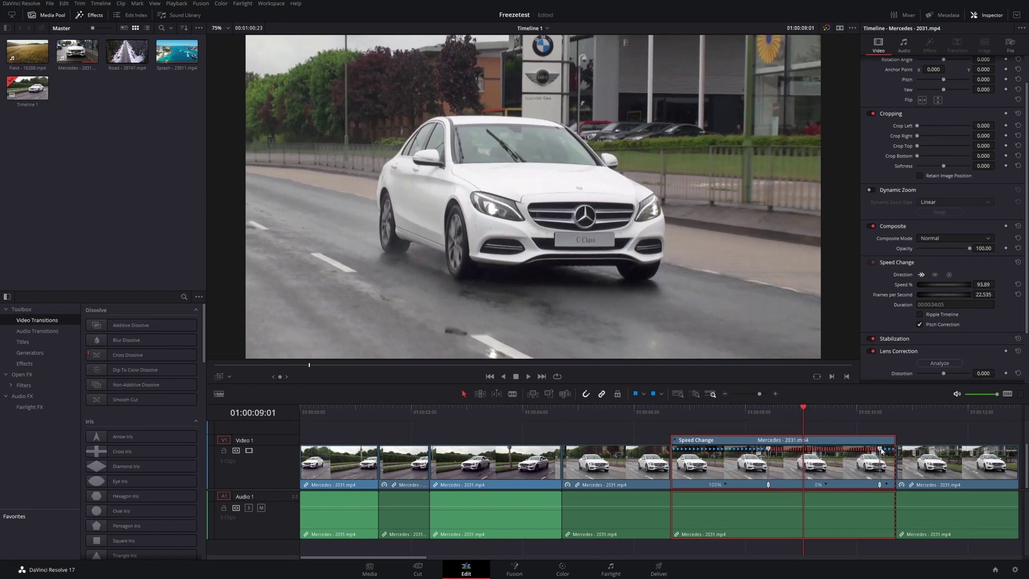
{"action": "left_click_drag", "start_coordinate": [881, 449], "coordinate": [792, 453]}
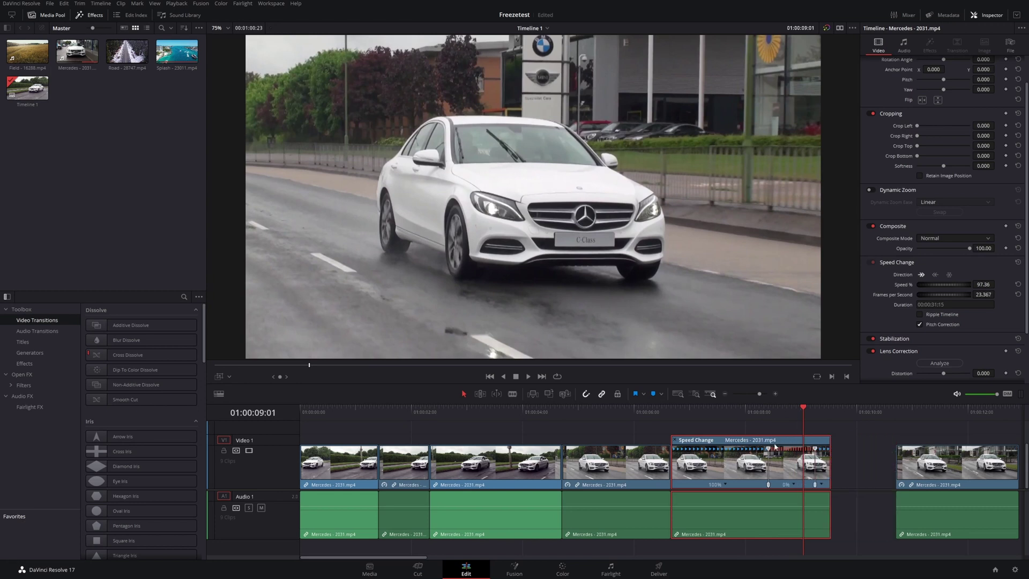
{"action": "left_click_drag", "start_coordinate": [803, 409], "coordinate": [799, 408]}
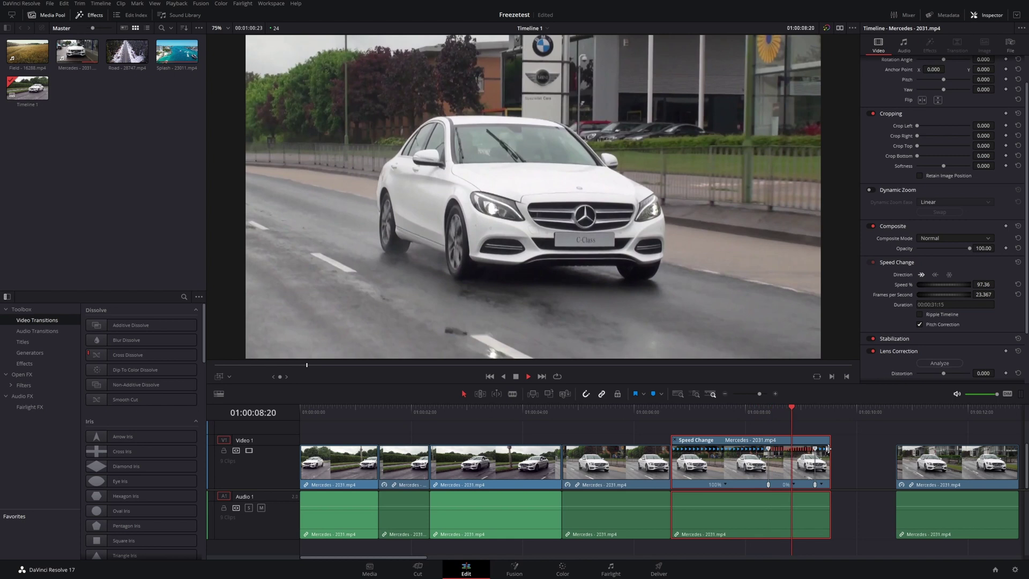
{"action": "key", "text": "space"}
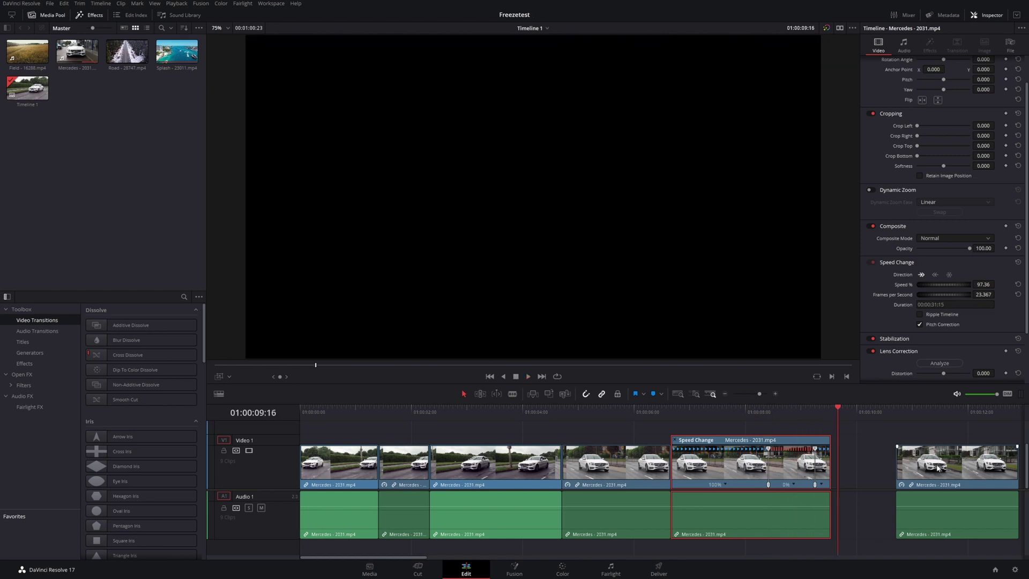
Slide the following clip left to close the gap and speed up the first part
{"action": "left_click_drag", "start_coordinate": [956, 466], "coordinate": [893, 466]}
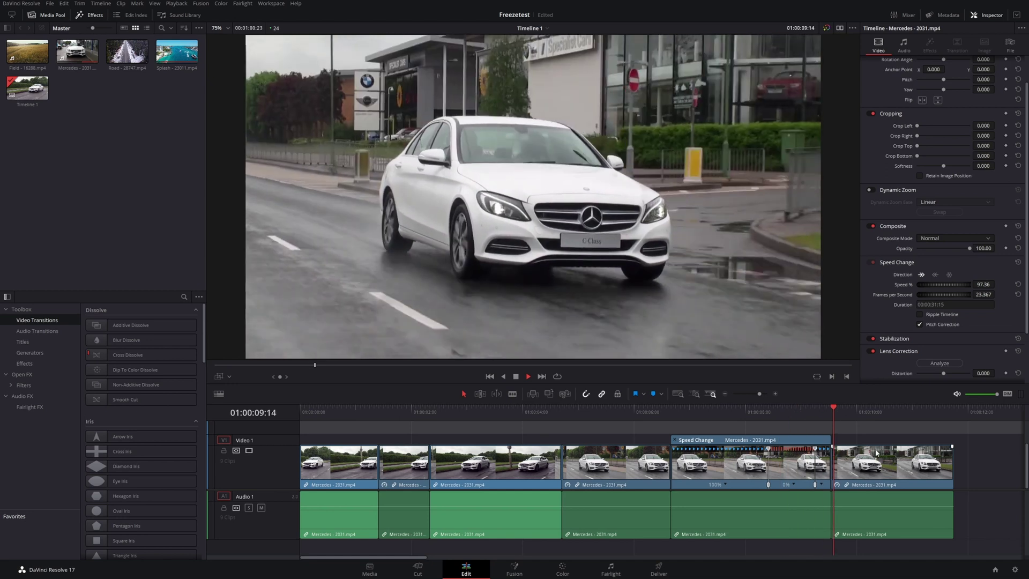
{"action": "left_click", "coordinate": [777, 412]}
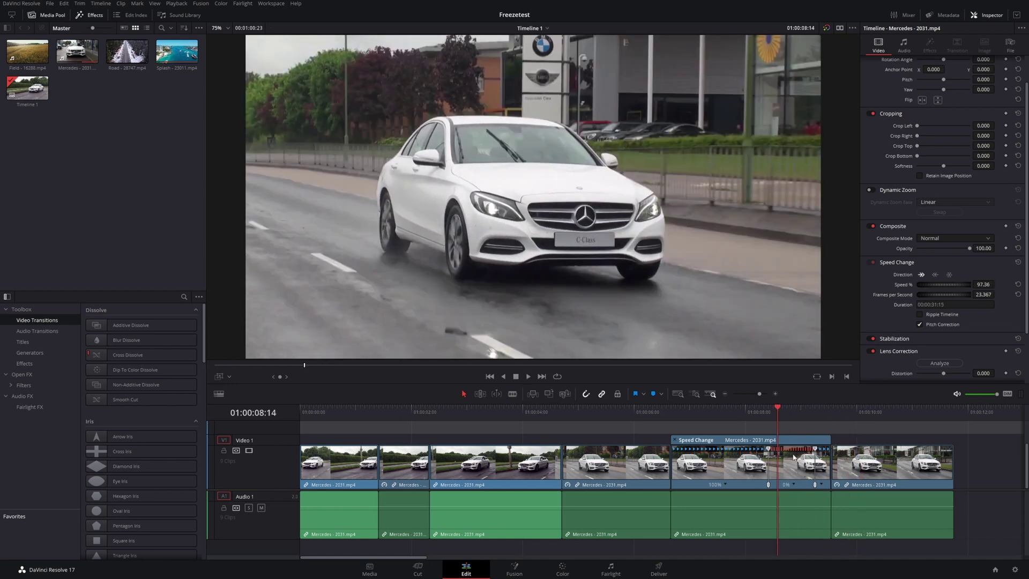
{"action": "left_click_drag", "start_coordinate": [770, 451], "coordinate": [748, 453]}
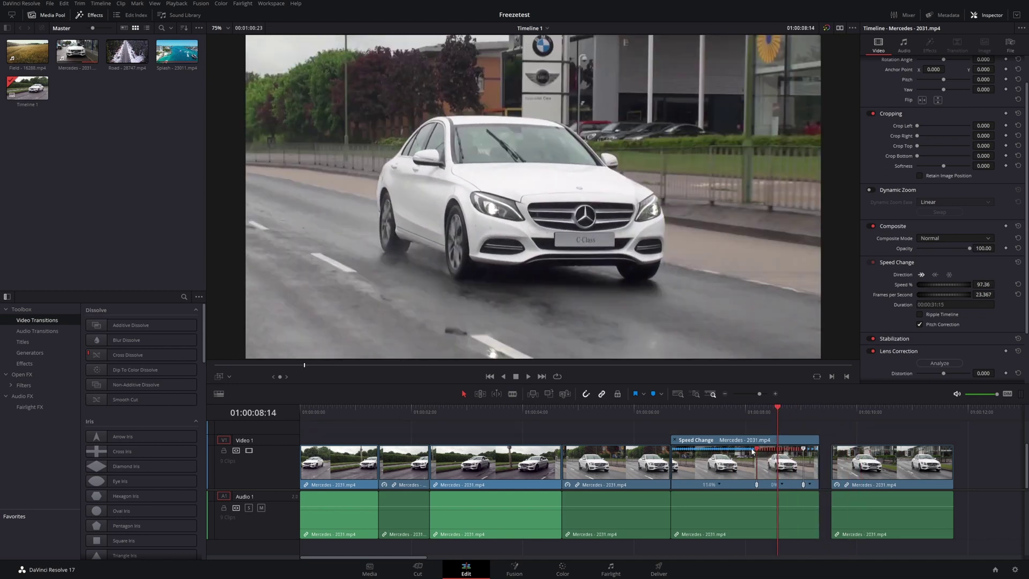
{"action": "left_click", "coordinate": [787, 412]}
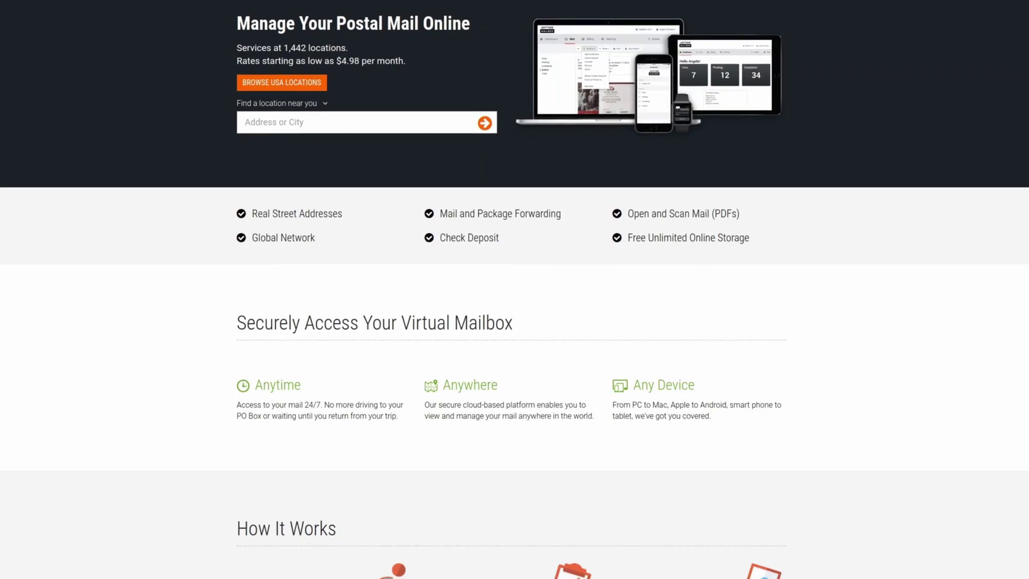
{"action": "scroll", "coordinate": [515, 290], "scroll_direction": "down", "scroll_amount": 1}
{"action": "scroll", "coordinate": [515, 289], "scroll_direction": "down", "scroll_amount": 1}
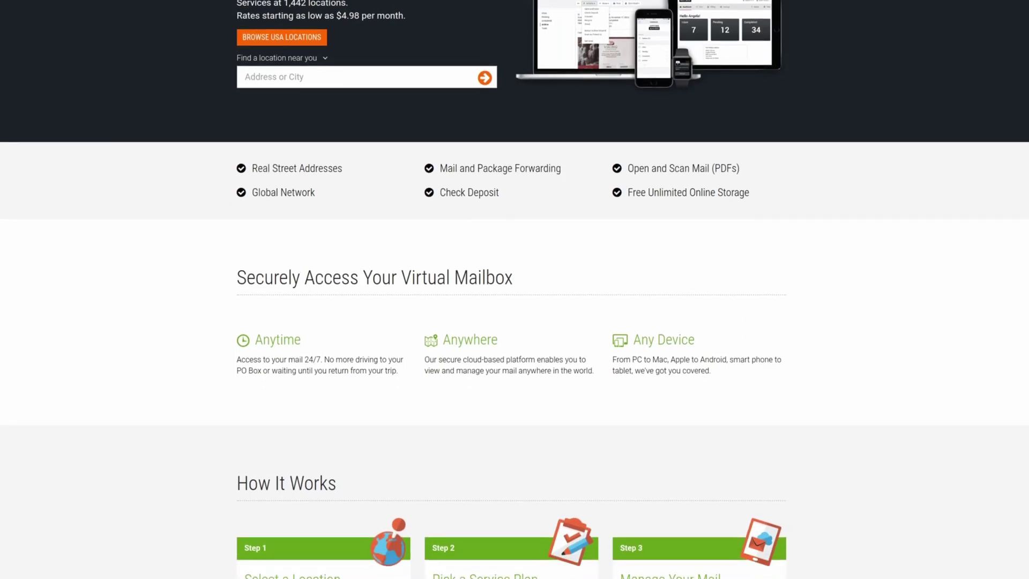
{"action": "scroll", "coordinate": [515, 290], "scroll_direction": "down", "scroll_amount": 1}
{"action": "scroll", "coordinate": [514, 289], "scroll_direction": "down", "scroll_amount": 1}
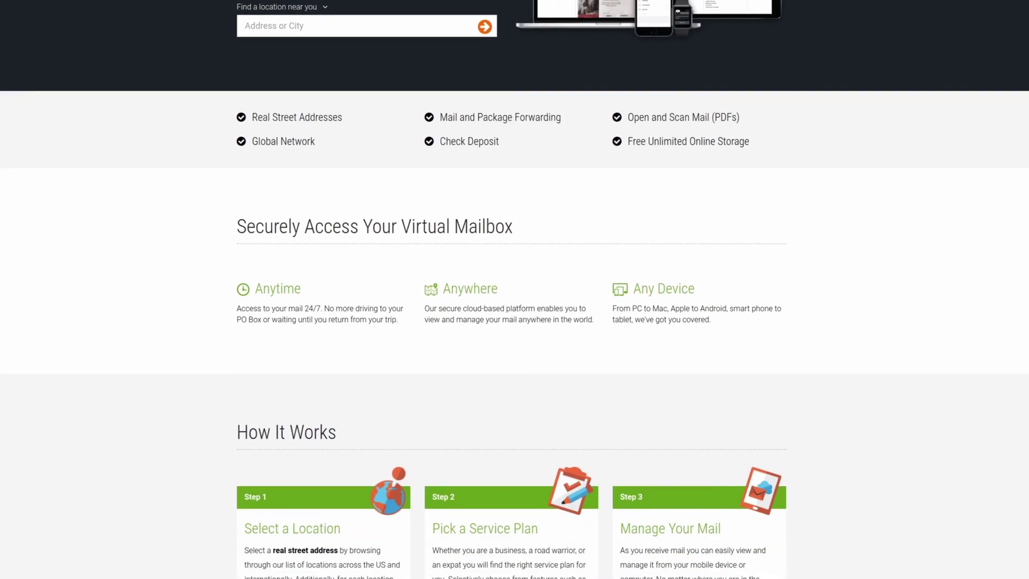
{"action": "scroll", "coordinate": [514, 289], "scroll_direction": "down", "scroll_amount": 1}
{"action": "scroll", "coordinate": [514, 290], "scroll_direction": "down", "scroll_amount": 1}
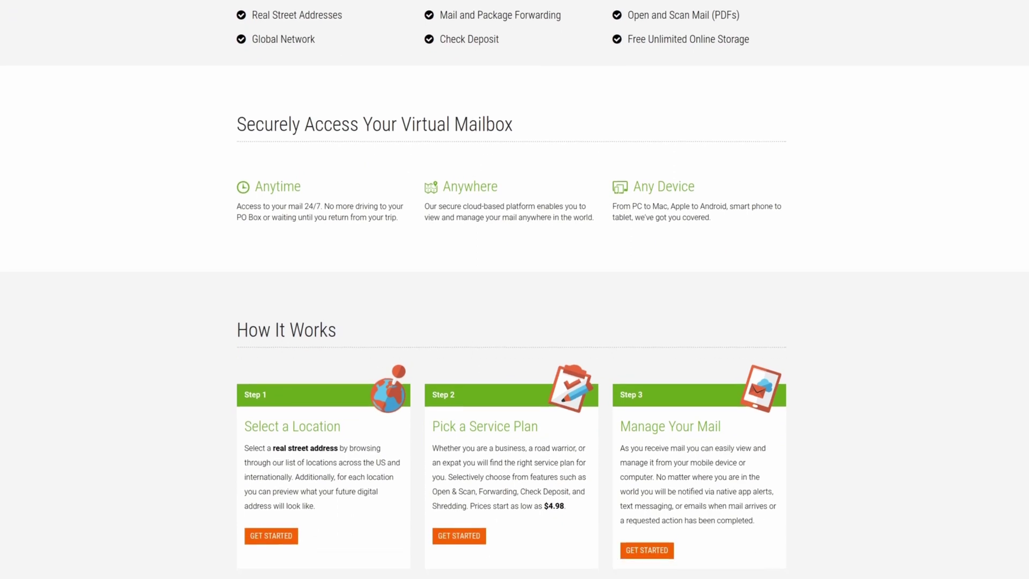
{"action": "scroll", "coordinate": [515, 290], "scroll_direction": "down", "scroll_amount": 1}
{"action": "scroll", "coordinate": [515, 290], "scroll_direction": "down", "scroll_amount": 1}
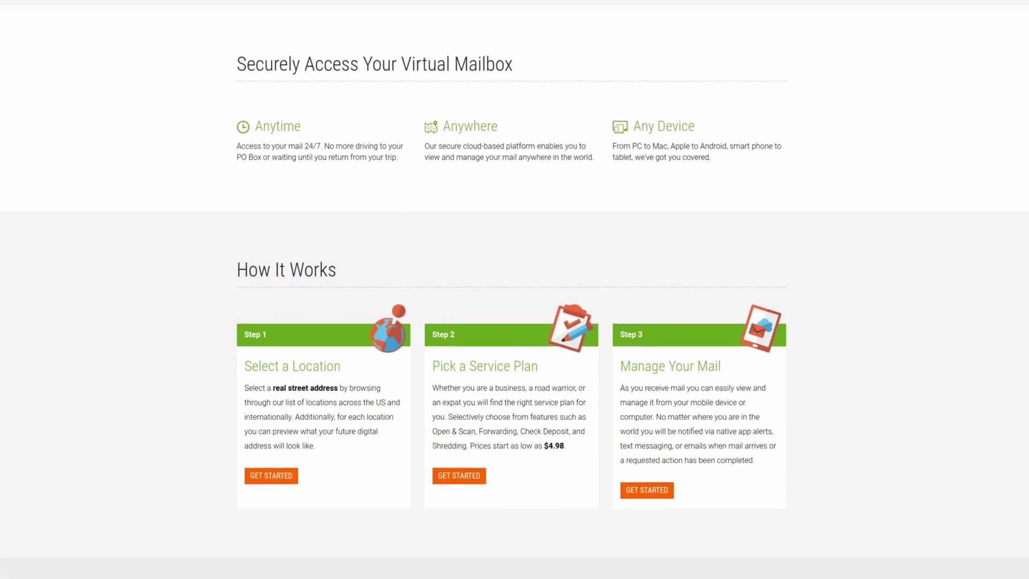
{"action": "scroll", "coordinate": [514, 289], "scroll_direction": "down", "scroll_amount": 1}
{"action": "scroll", "coordinate": [515, 289], "scroll_direction": "down", "scroll_amount": 1}
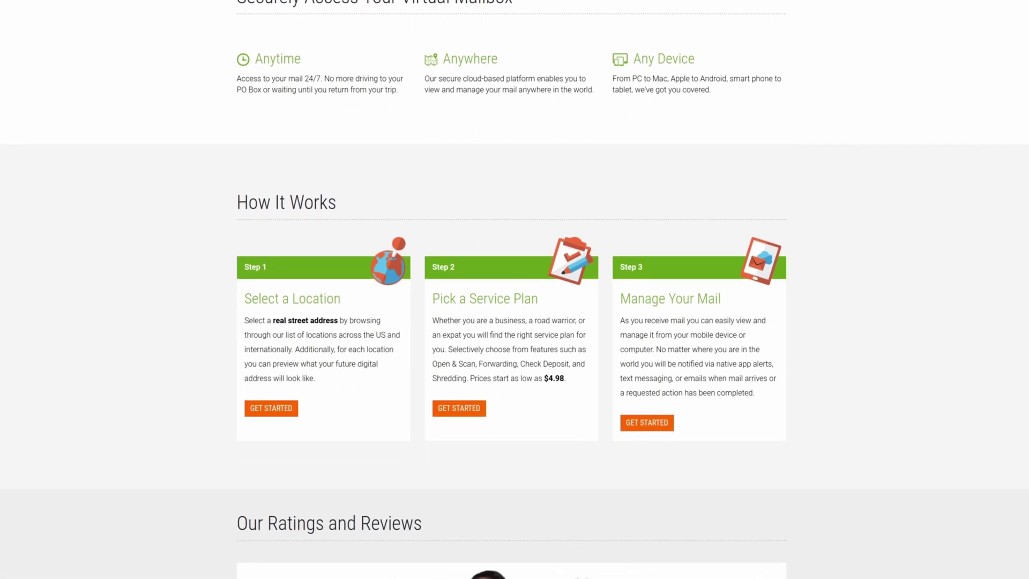
{"action": "scroll", "coordinate": [514, 290], "scroll_direction": "down", "scroll_amount": 2}
{"action": "scroll", "coordinate": [516, 290], "scroll_direction": "down", "scroll_amount": 1}
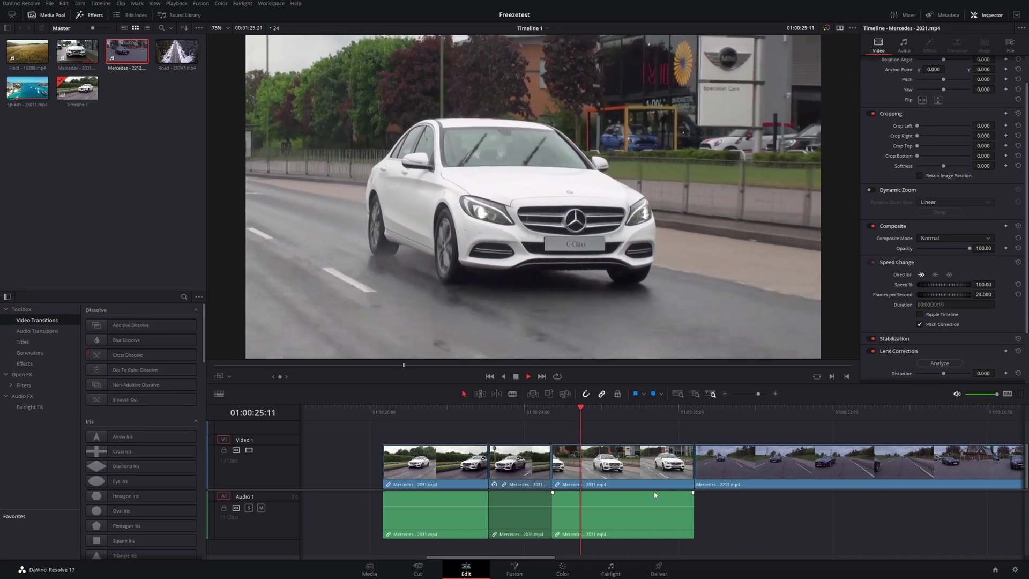
Freeze the third Mercedes clip from 01:00:26:16, review, and select the new frozen piece
{"action": "key", "text": "space"}
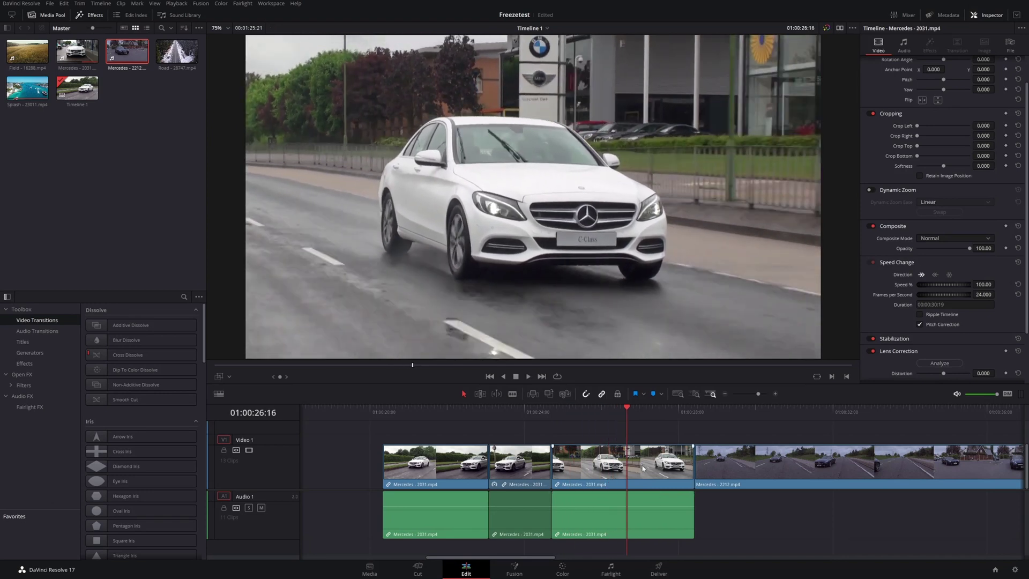
{"action": "left_click", "coordinate": [642, 469]}
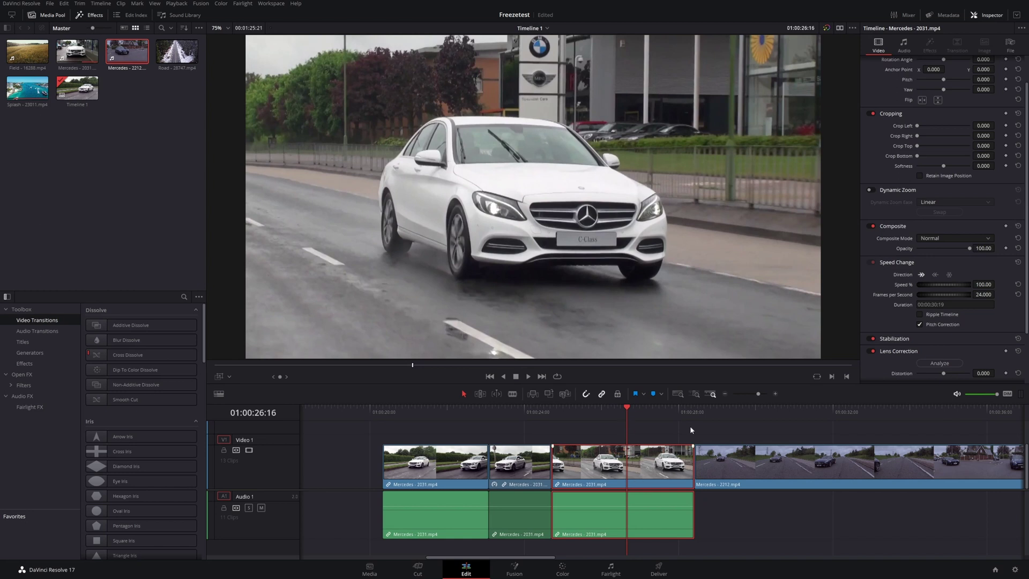
{"action": "left_click", "coordinate": [950, 275]}
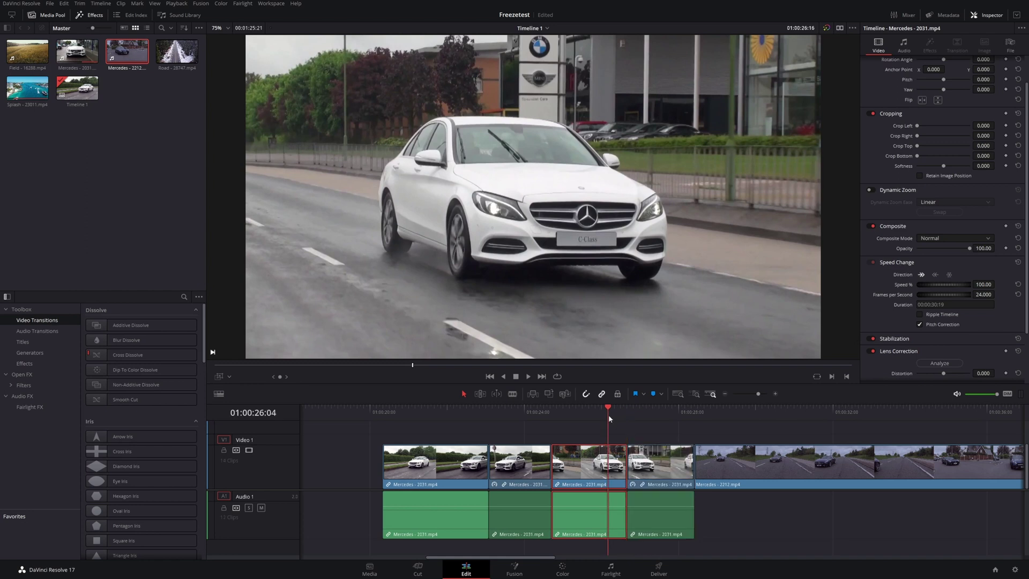
{"action": "key", "text": "space"}
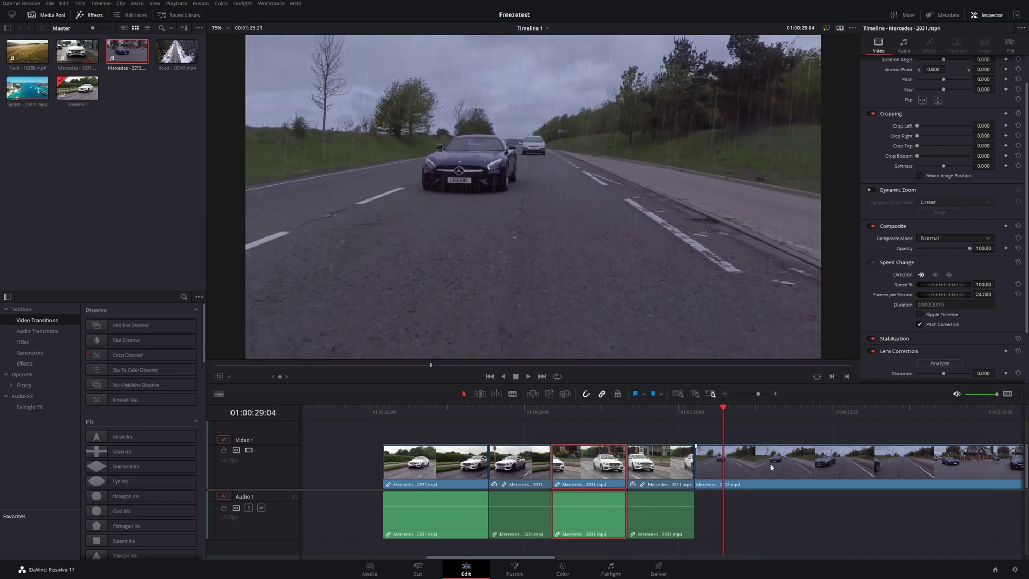
{"action": "left_click", "coordinate": [666, 411]}
{"action": "left_click", "coordinate": [677, 464]}
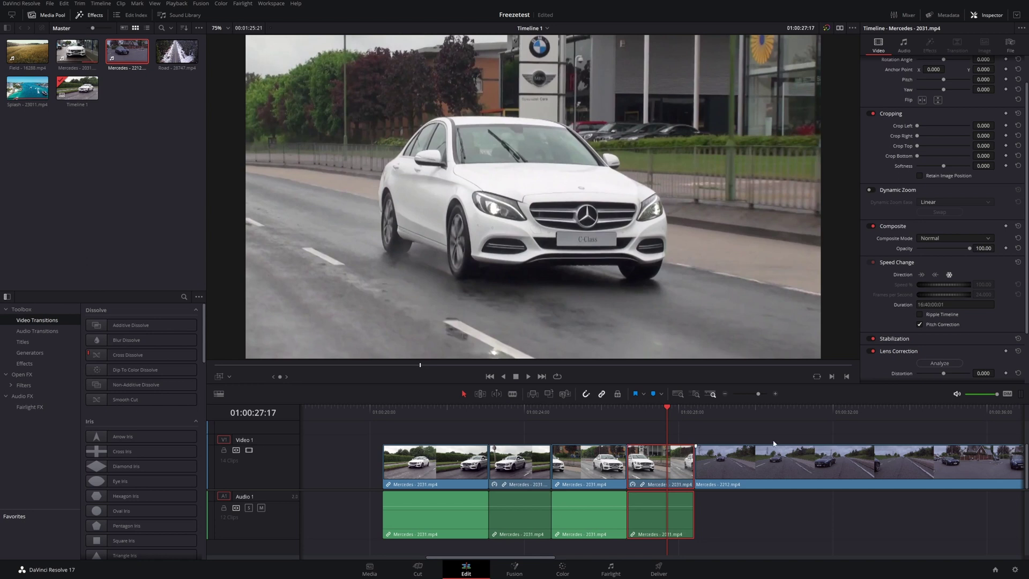
Play the timeline, then zoom in around the white Mercedes shot
{"action": "key", "text": "space"}
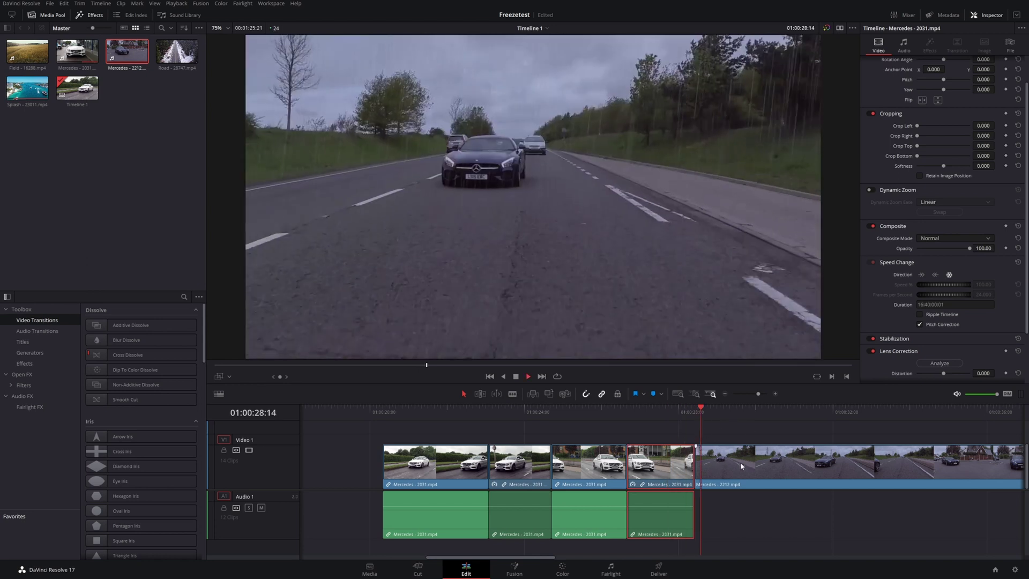
{"action": "left_click", "coordinate": [644, 406]}
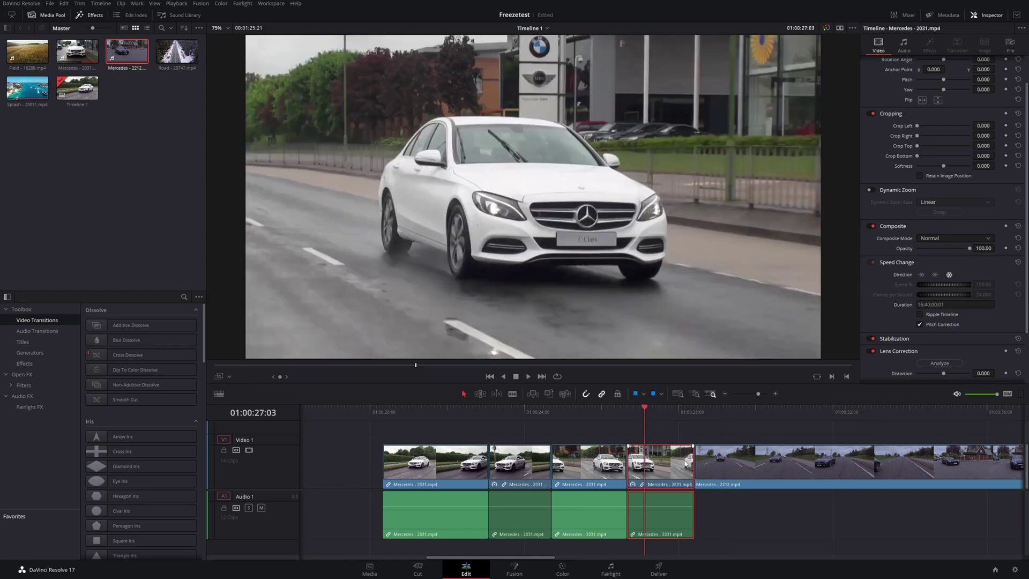
{"action": "key", "text": "ctrl+equal"}
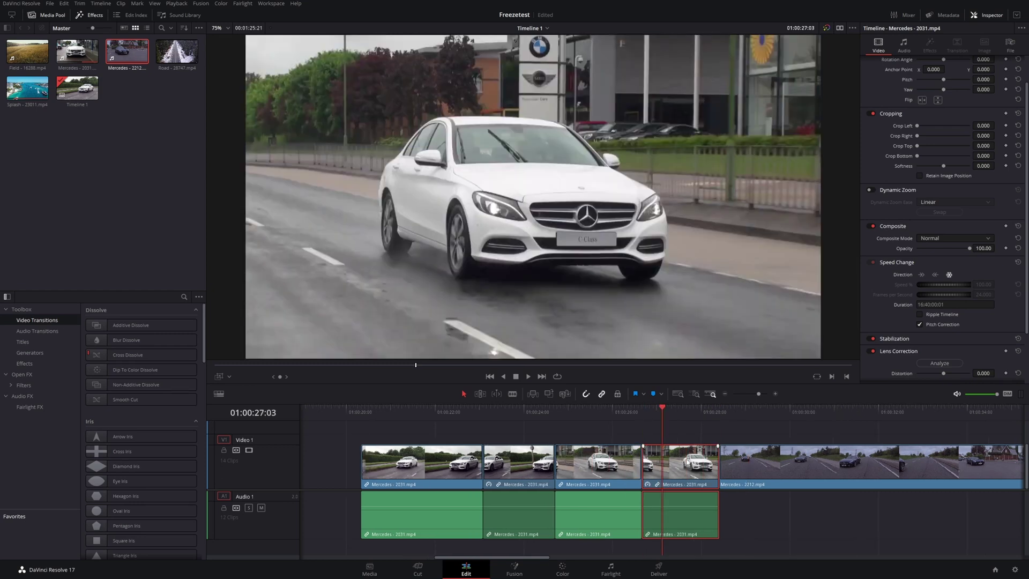
{"action": "key", "text": "ctrl+equal"}
{"action": "key", "text": "ctrl+equal"}
{"action": "key", "text": "ctrl+equal"}
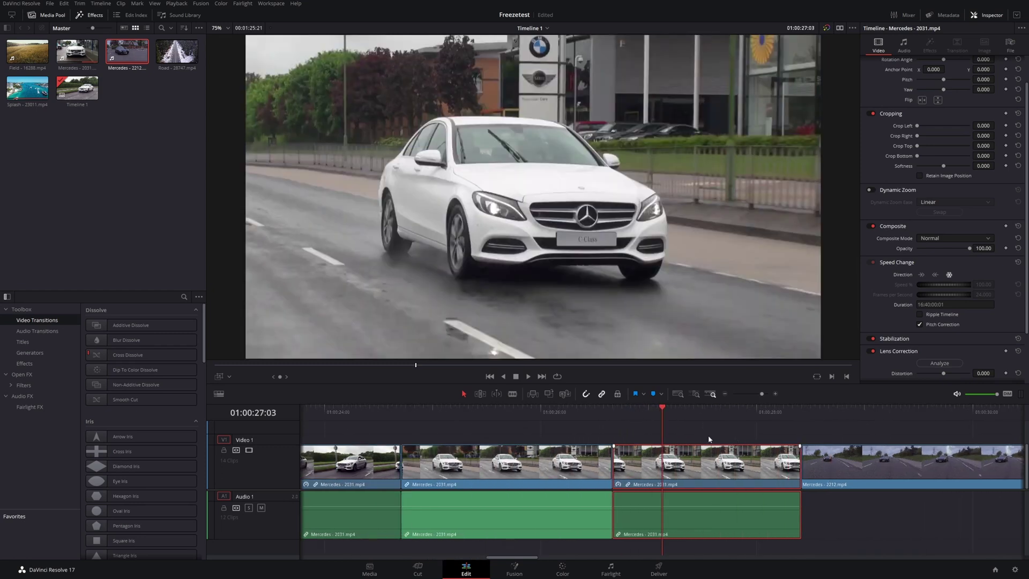
{"action": "key", "text": "ctrl+equal"}
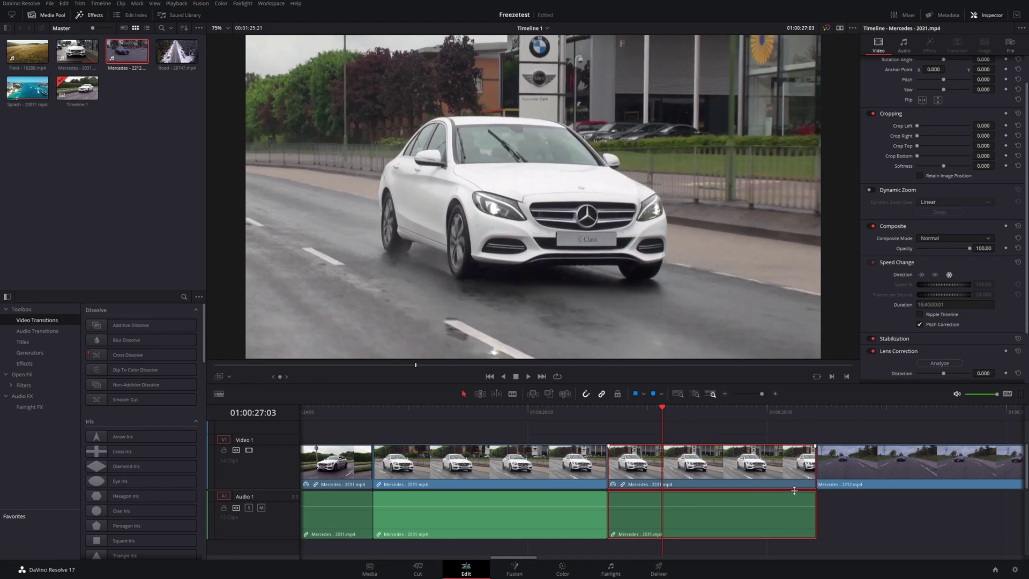
Drag the white Mercedes clip's end left to leave a gap, and replay the cut
{"action": "left_click", "coordinate": [814, 473]}
{"action": "left_click_drag", "start_coordinate": [814, 473], "coordinate": [687, 475]}
{"action": "left_click", "coordinate": [546, 416]}
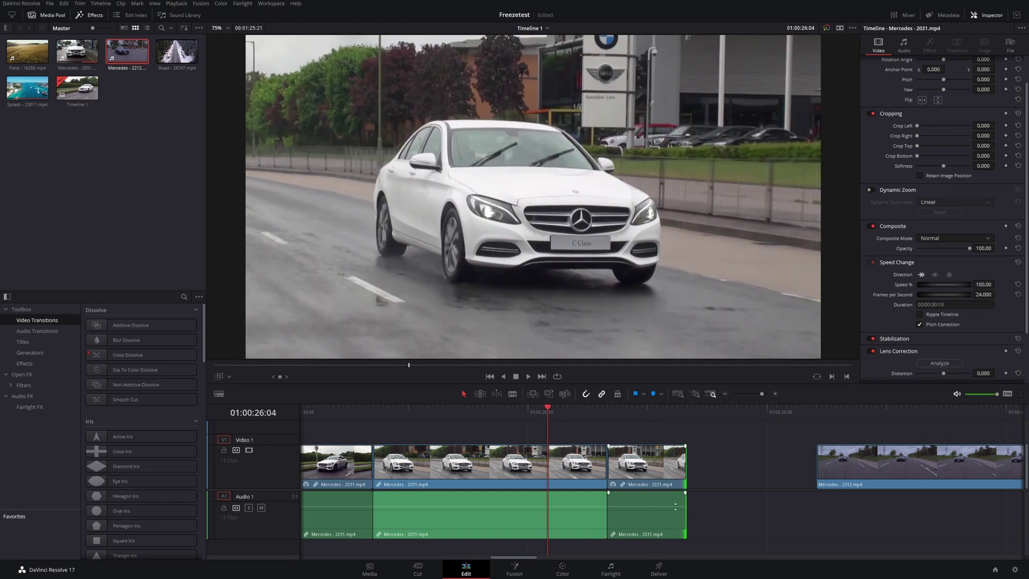
{"action": "key", "text": "space"}
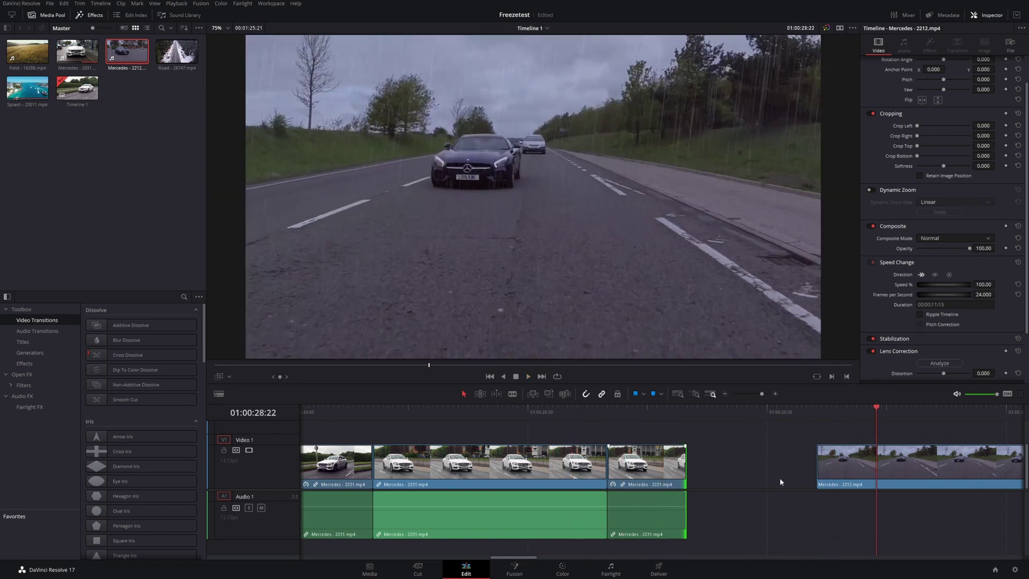
{"action": "left_click", "coordinate": [576, 412]}
Extend the white Mercedes clip's end to meet the dark Mercedes clip and play it back
{"action": "key", "text": "space"}
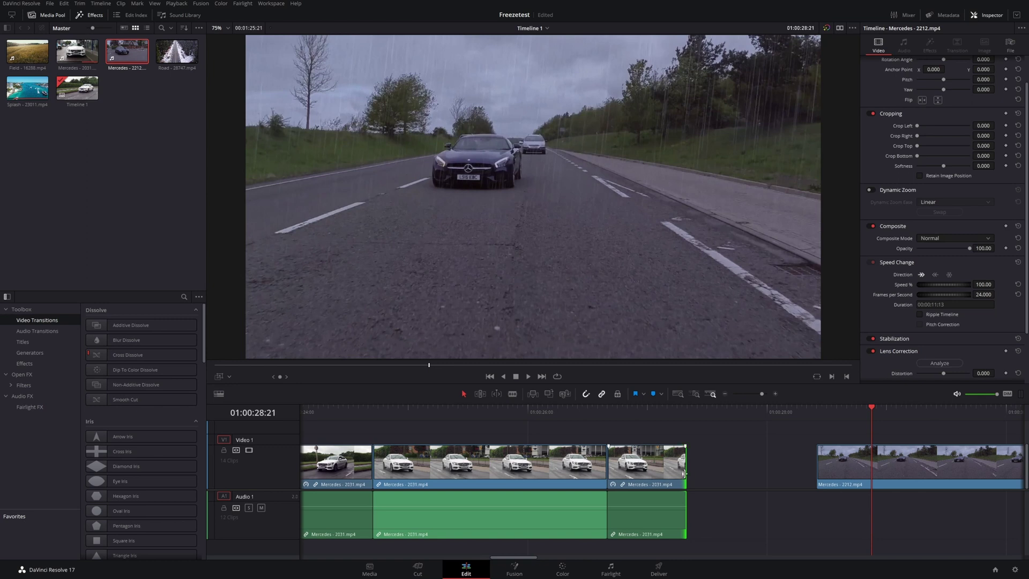
{"action": "left_click_drag", "start_coordinate": [688, 475], "coordinate": [824, 478]}
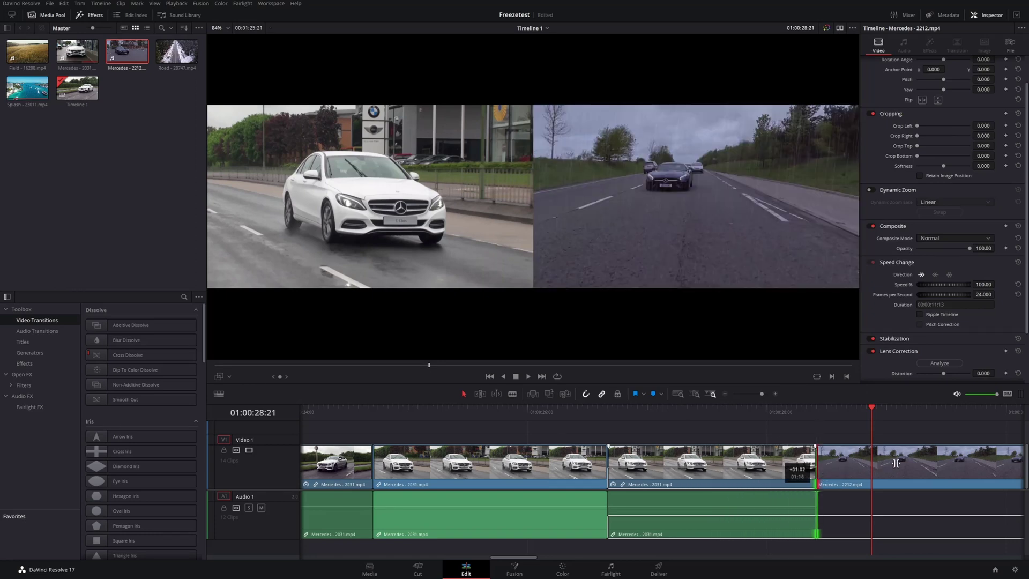
{"action": "mouse_move", "coordinate": [824, 478]}
{"action": "left_mouse_down"}
{"action": "mouse_move", "coordinate": [816, 474]}
{"action": "mouse_move", "coordinate": [1007, 465]}
{"action": "left_mouse_up"}
{"action": "left_click", "coordinate": [573, 412]}
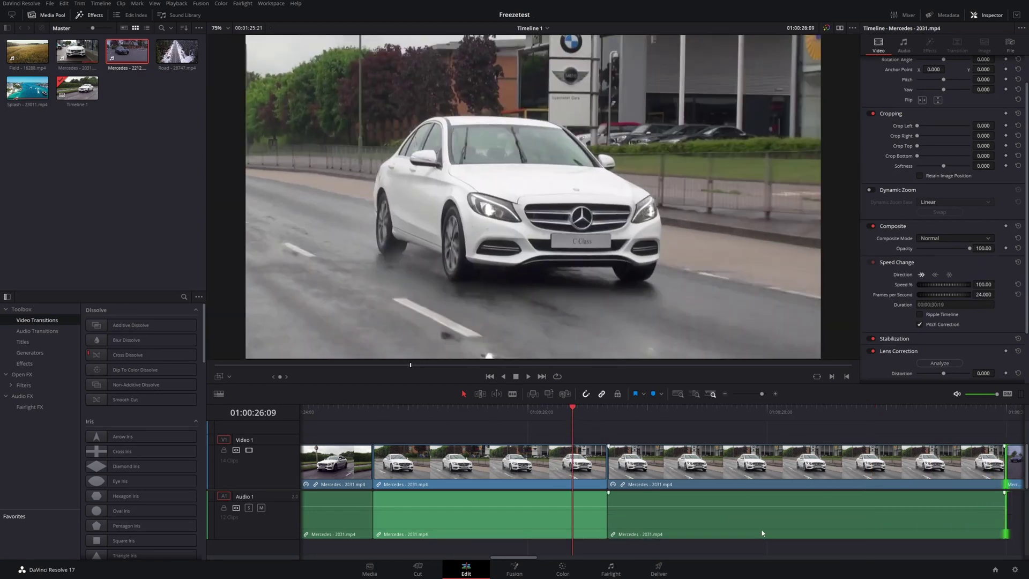
{"action": "key", "text": "space"}
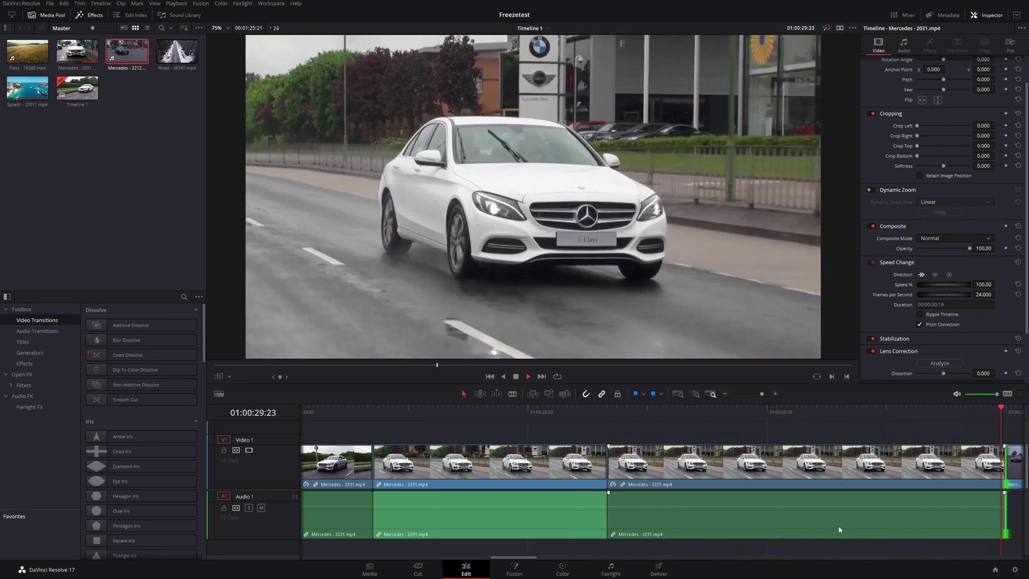
{"action": "key", "text": "space"}
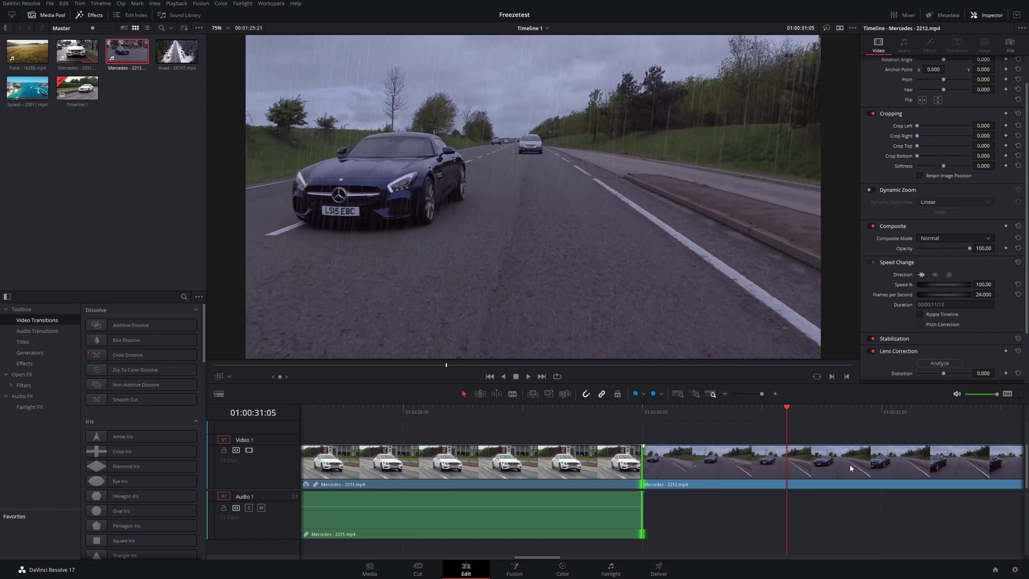
Move the cut eight frames later, play through it, and save the project
{"action": "left_click_drag", "start_coordinate": [643, 465], "coordinate": [875, 466]}
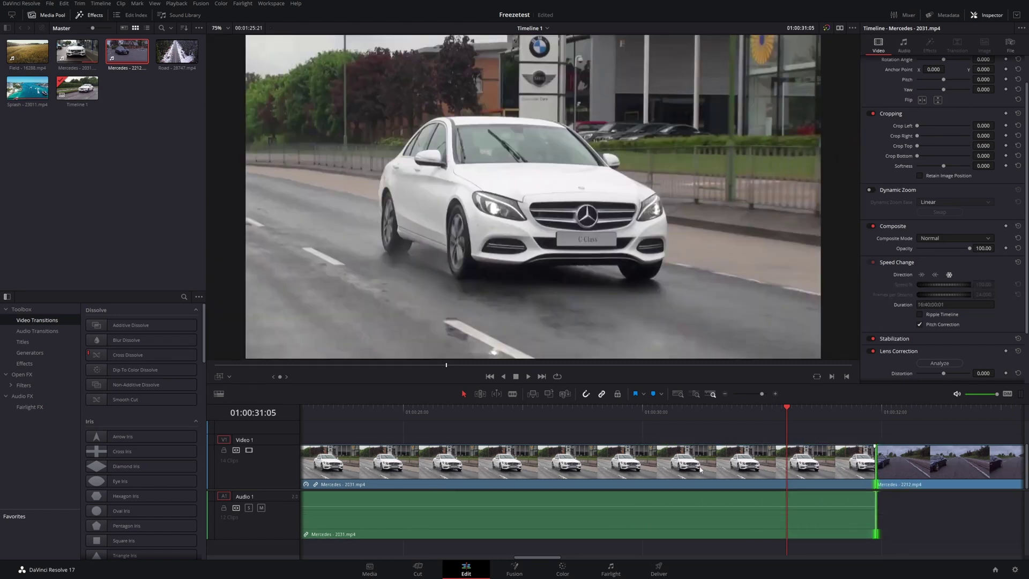
{"action": "left_click", "coordinate": [684, 410]}
{"action": "key", "text": "space"}
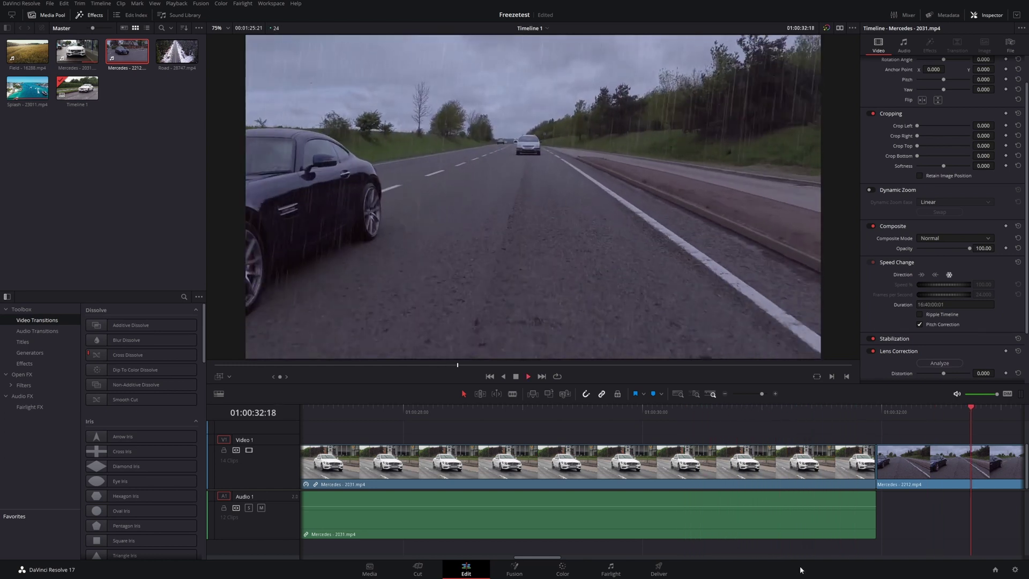
{"action": "key", "text": "ctrl+s"}
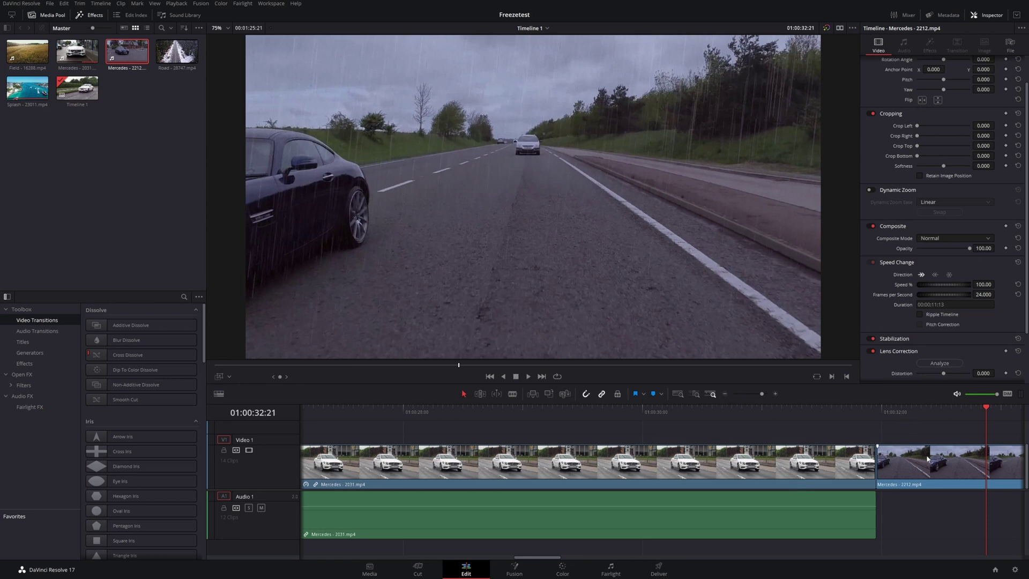
{"action": "scroll", "coordinate": [979, 459], "scroll_direction": "up", "scroll_amount": 3}
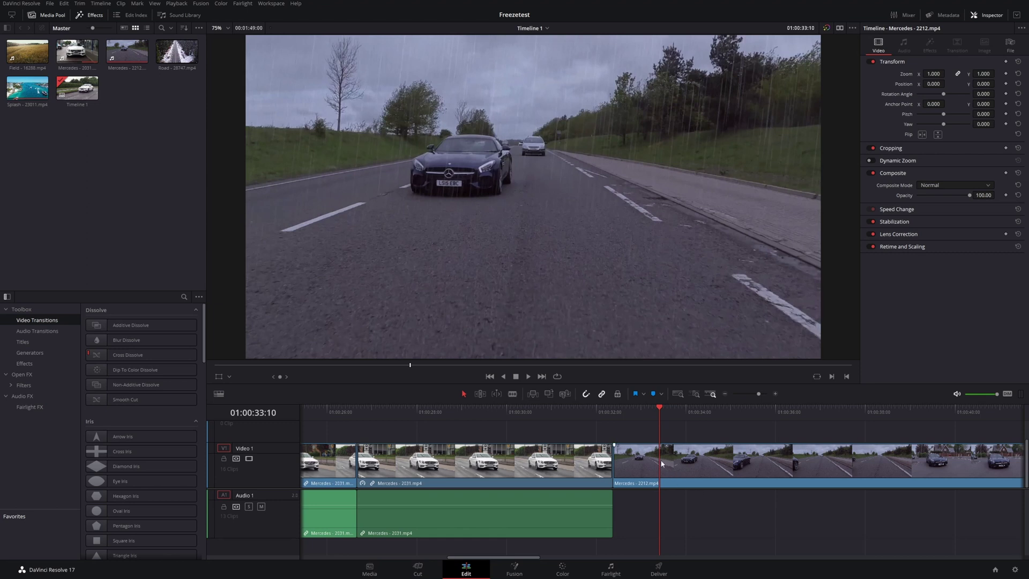
Select the white Mercedes clip and ripple-shorten its end in Trim Edit Mode
{"action": "left_click", "coordinate": [561, 412]}
{"action": "left_click", "coordinate": [562, 463]}
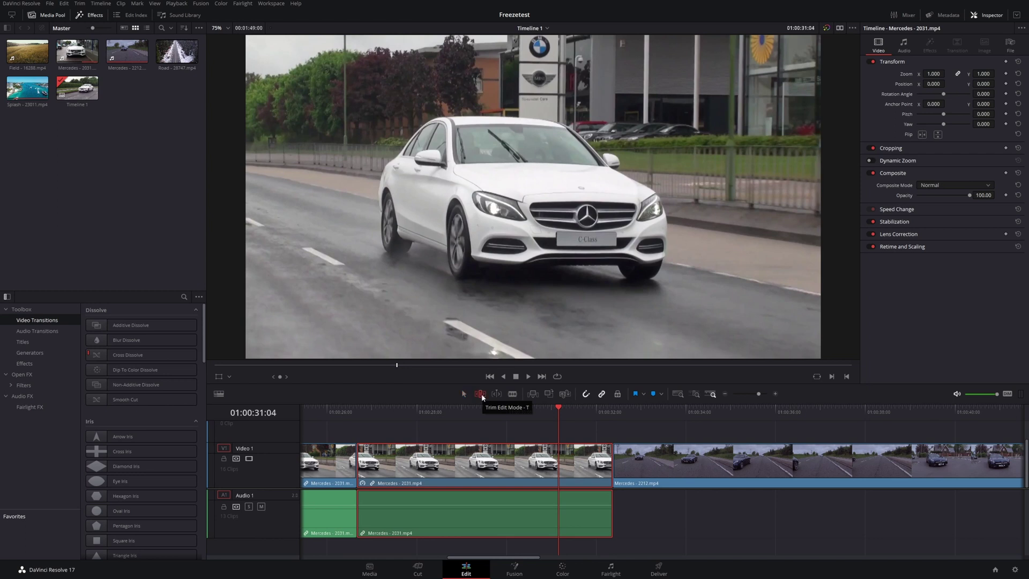
{"action": "left_click", "coordinate": [481, 395]}
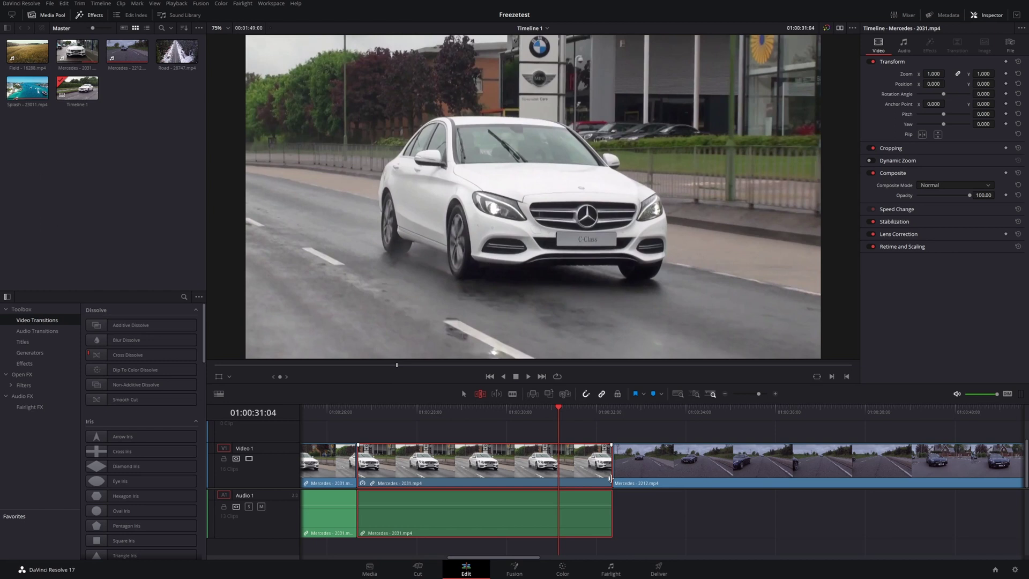
{"action": "left_click_drag", "start_coordinate": [612, 478], "coordinate": [451, 478]}
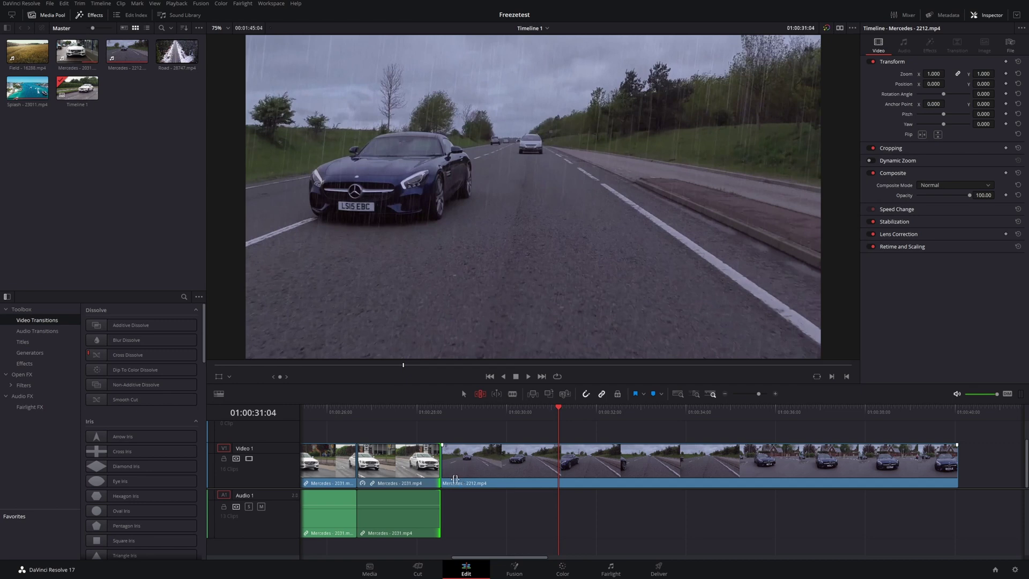
Ripple-lengthen the white Mercedes clip's end and play through the rippled cut
{"action": "left_click_drag", "start_coordinate": [440, 471], "coordinate": [743, 462]}
{"action": "left_click", "coordinate": [722, 411]}
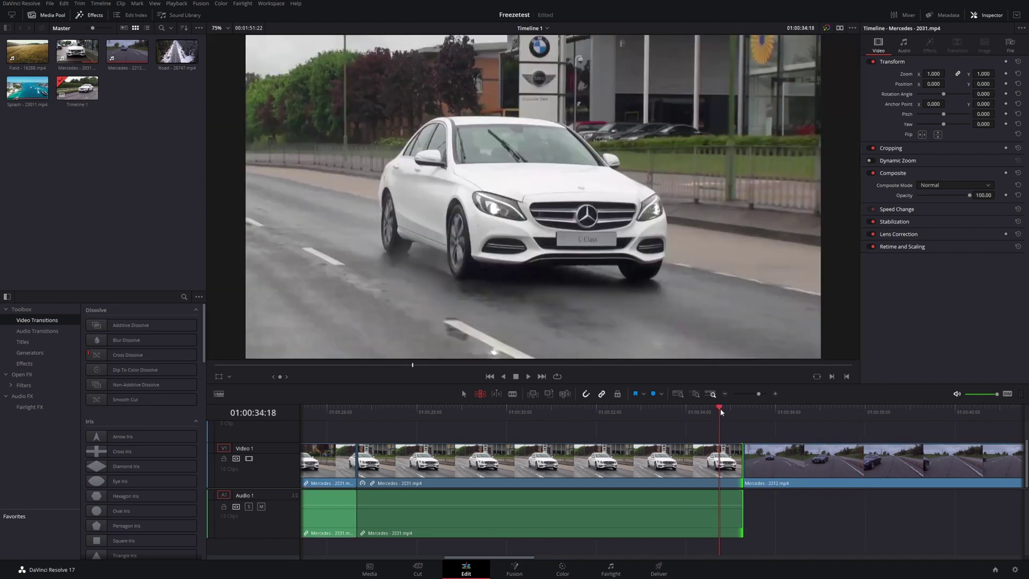
{"action": "key", "text": "space"}
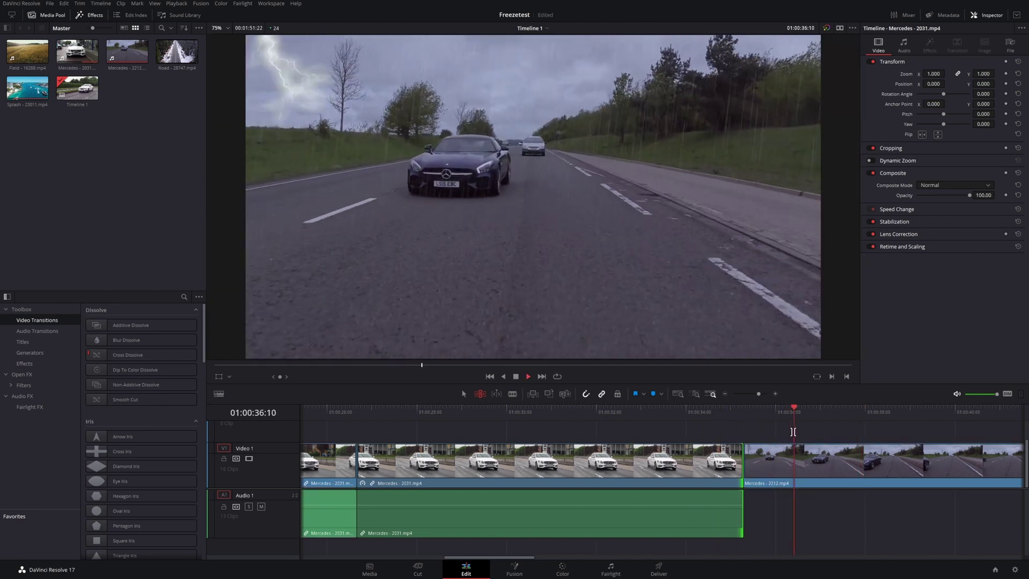
{"action": "key", "text": "space"}
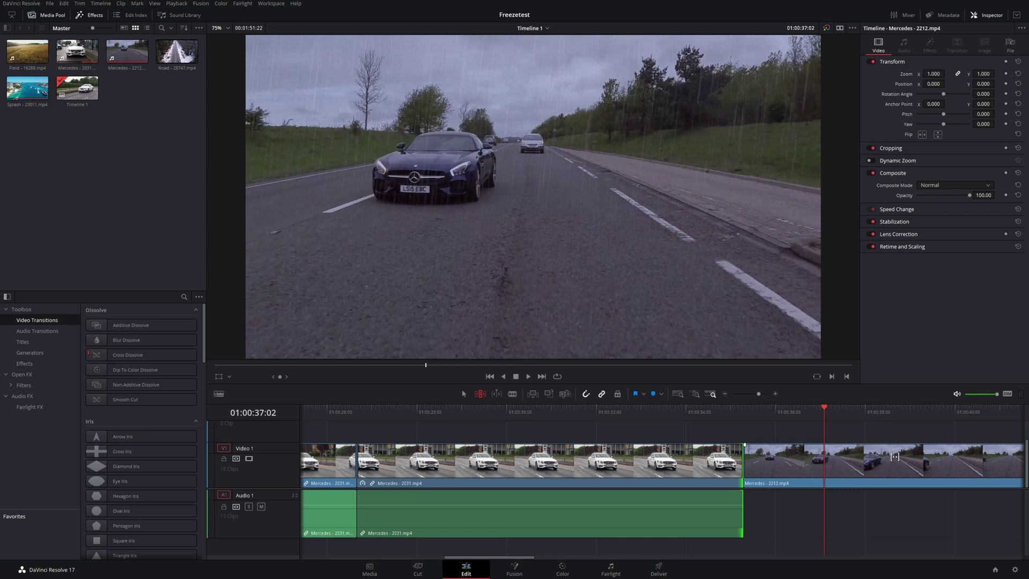
{"action": "scroll", "coordinate": [873, 461], "scroll_direction": "down", "scroll_amount": 2}
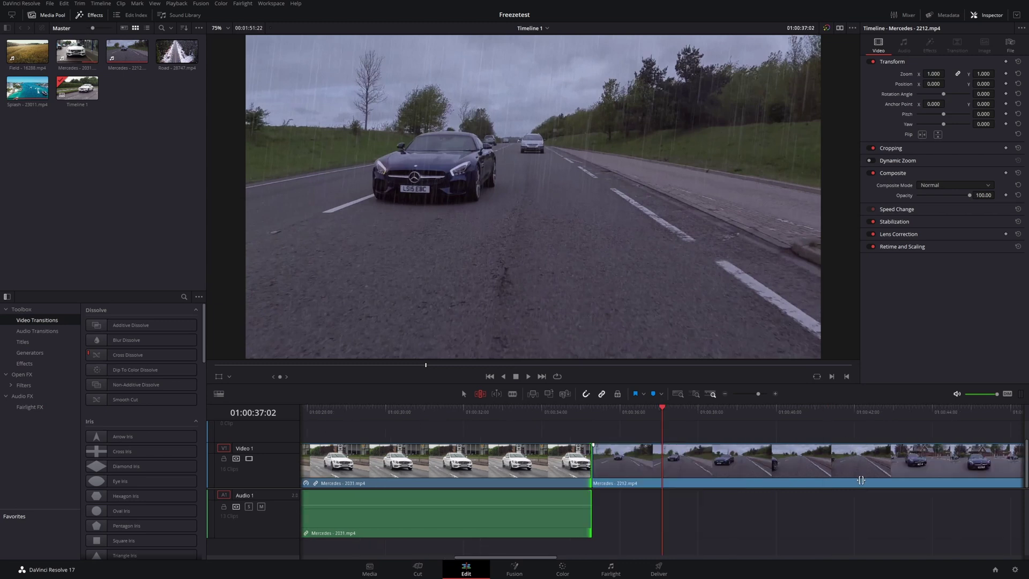
{"action": "scroll", "coordinate": [808, 486], "scroll_direction": "down", "scroll_amount": 2}
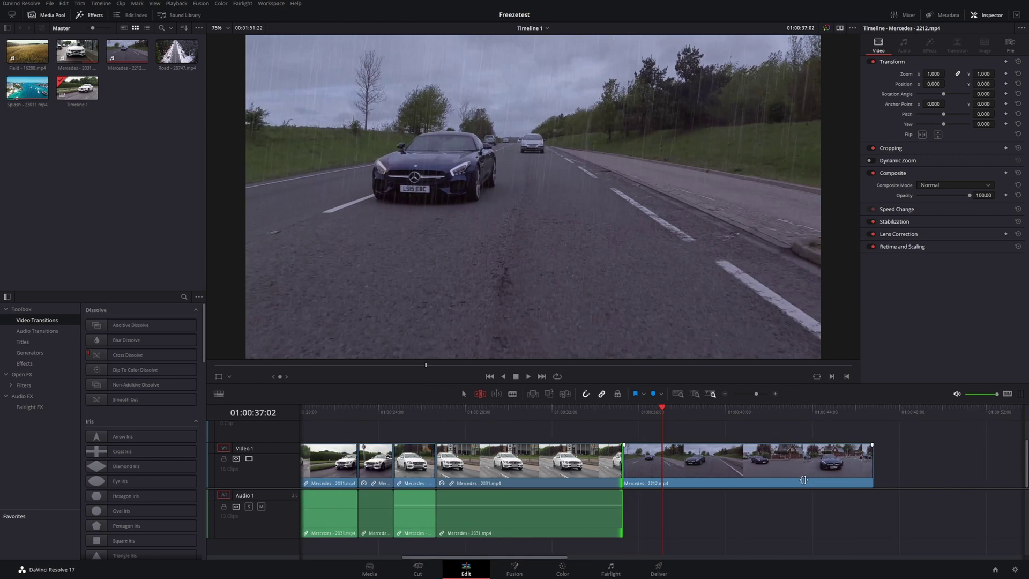
{"action": "scroll", "coordinate": [802, 481], "scroll_direction": "down", "scroll_amount": 2}
{"action": "scroll", "coordinate": [803, 480], "scroll_direction": "down", "scroll_amount": 2}
{"action": "scroll", "coordinate": [803, 480], "scroll_direction": "down", "scroll_amount": 2}
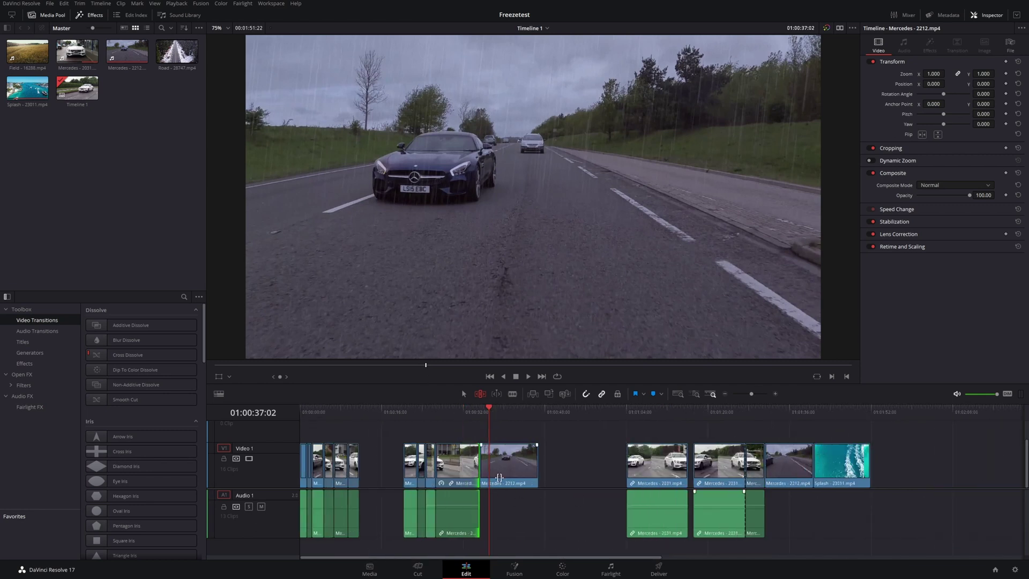
{"action": "mouse_move", "coordinate": [509, 463]}
{"action": "scroll", "coordinate": [524, 444], "scroll_direction": "up", "scroll_amount": 3}
{"action": "scroll", "coordinate": [563, 443], "scroll_direction": "up", "scroll_amount": 2}
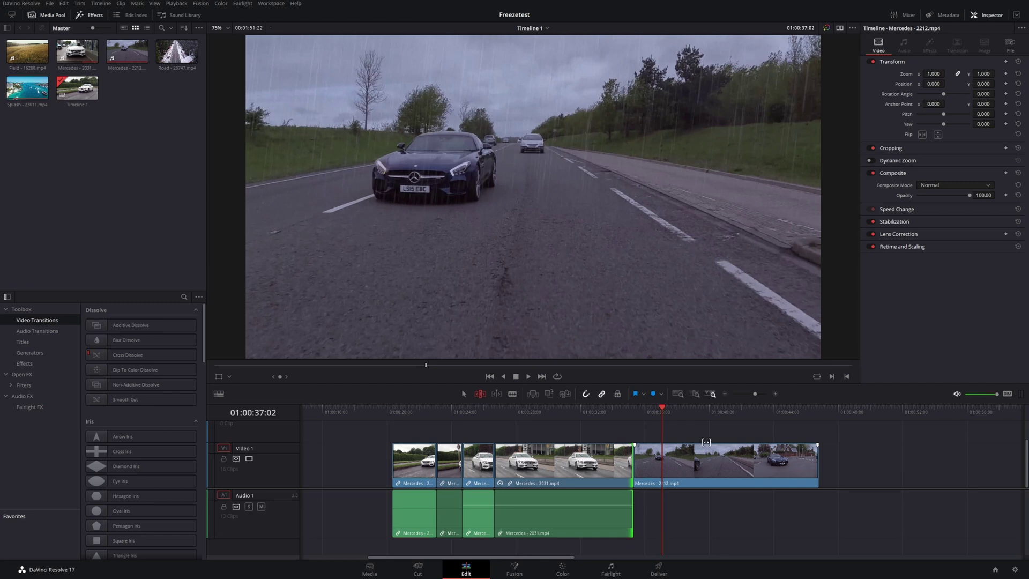
{"action": "scroll", "coordinate": [706, 442], "scroll_direction": "up", "scroll_amount": 1}
{"action": "scroll", "coordinate": [706, 441], "scroll_direction": "up", "scroll_amount": 1}
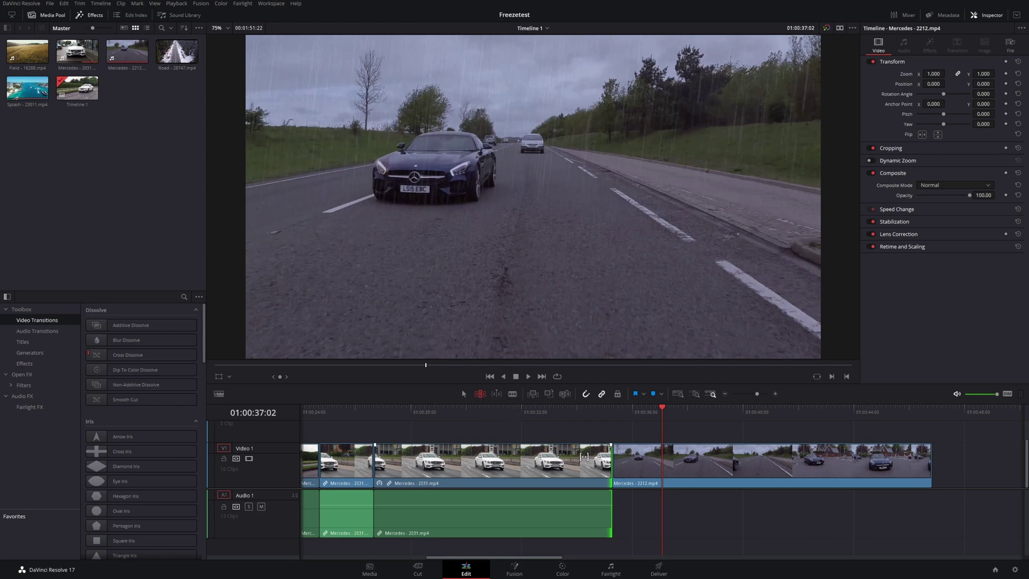
Show Retime Controls on clip 2031 and inspect its speed menu without changes
{"action": "left_click", "coordinate": [567, 463]}
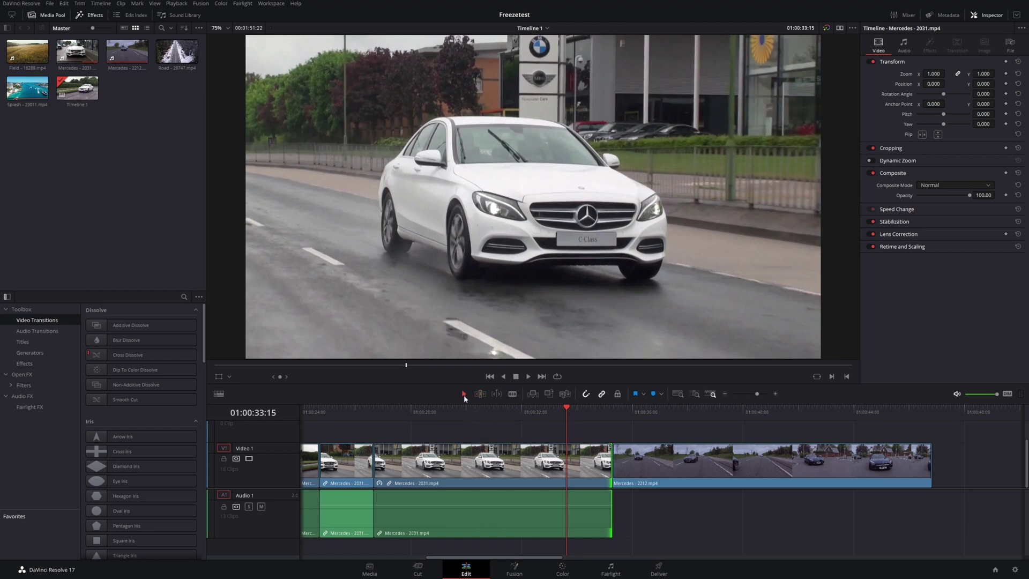
{"action": "left_click", "coordinate": [558, 459]}
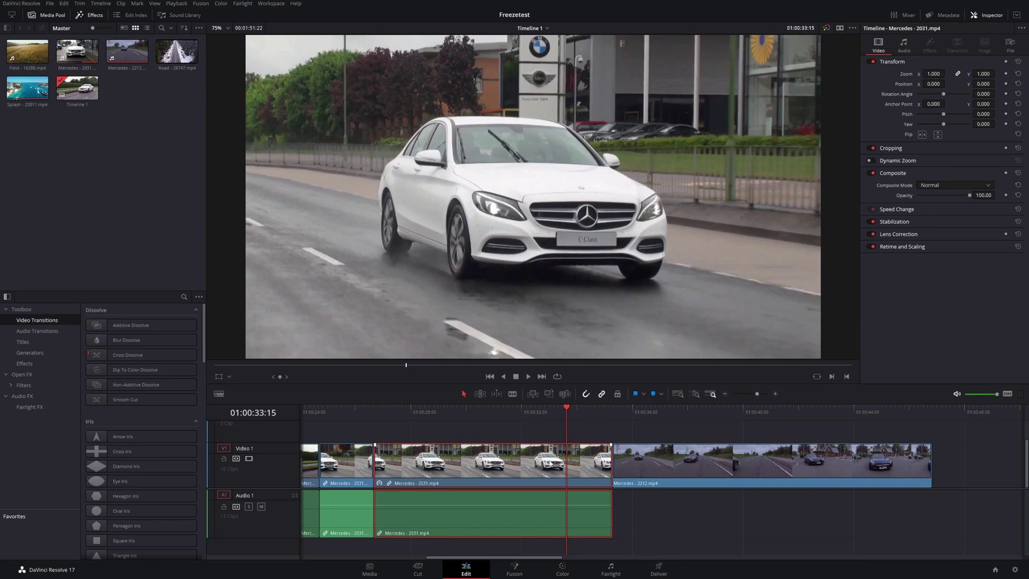
{"action": "right_click", "coordinate": [552, 456]}
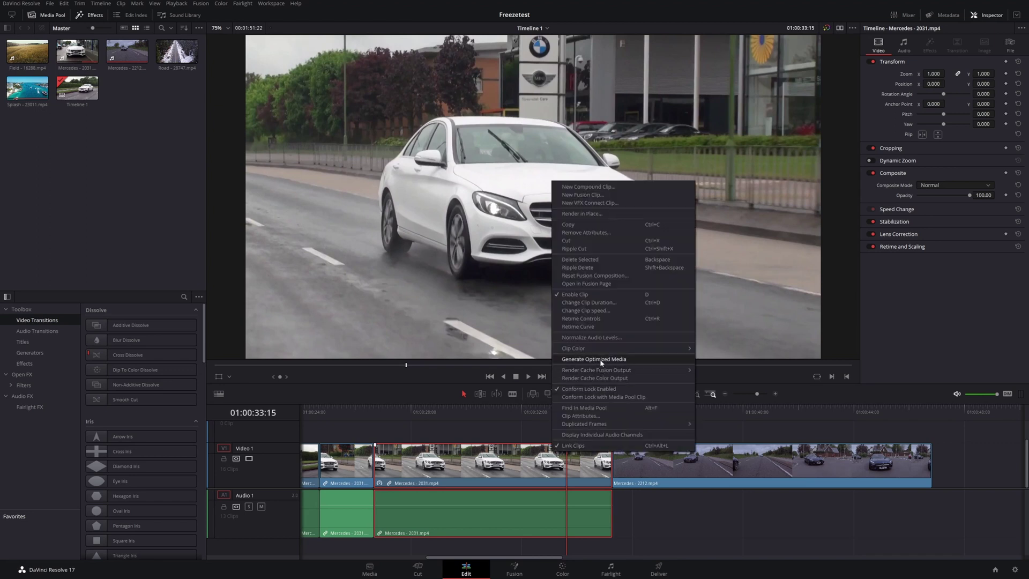
{"action": "left_click", "coordinate": [602, 319]}
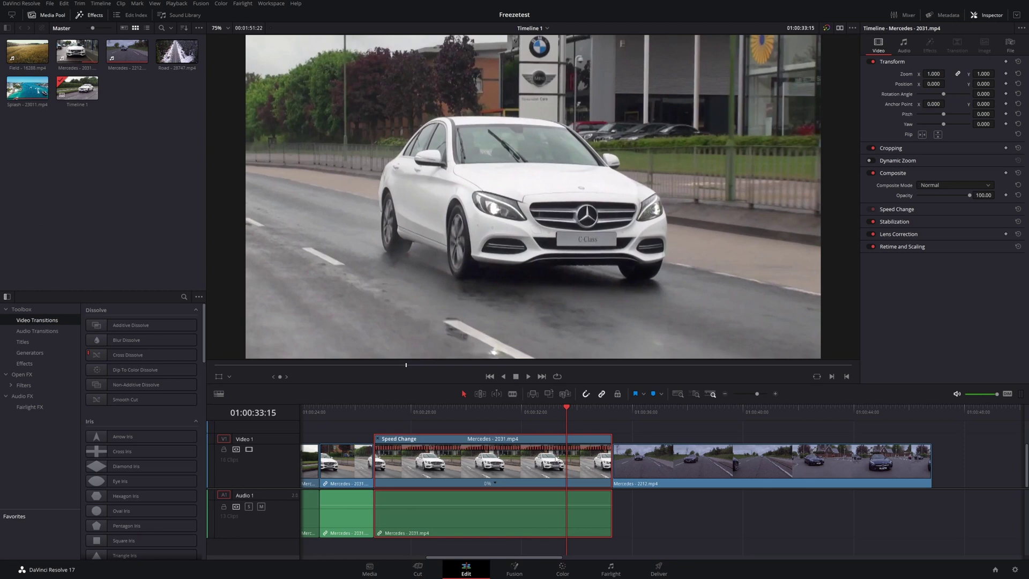
{"action": "left_click", "coordinate": [493, 484]}
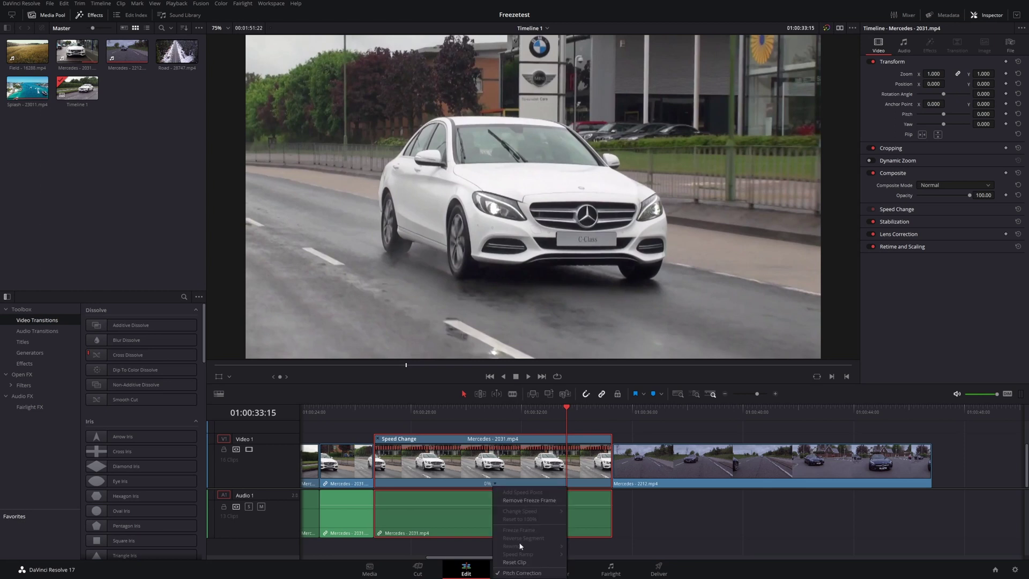
{"action": "left_click", "coordinate": [573, 474]}
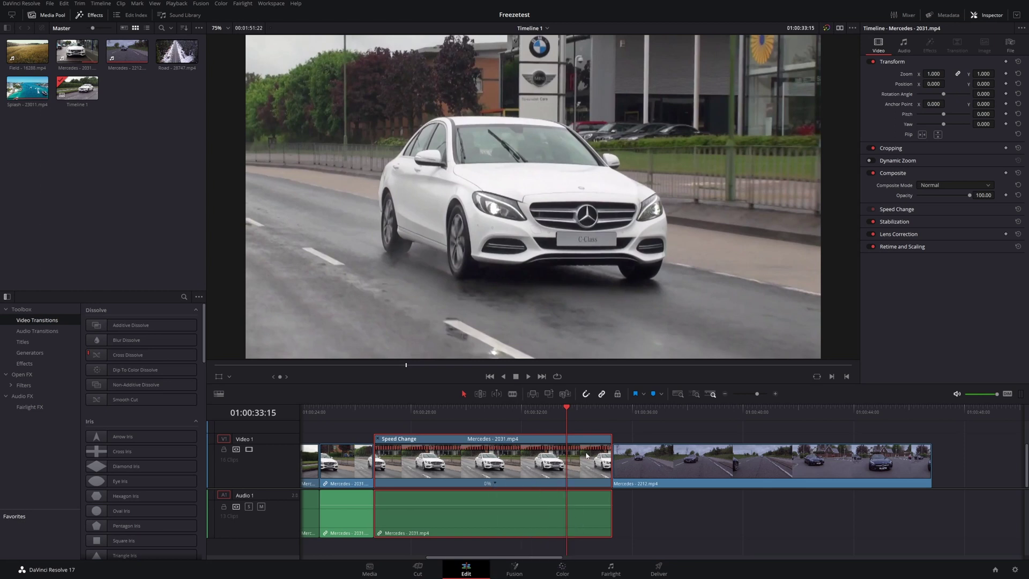
Turn off Retime Controls, then ripple-shorten the freeze-frame clip in Trim Edit Mode
{"action": "right_click", "coordinate": [545, 466]}
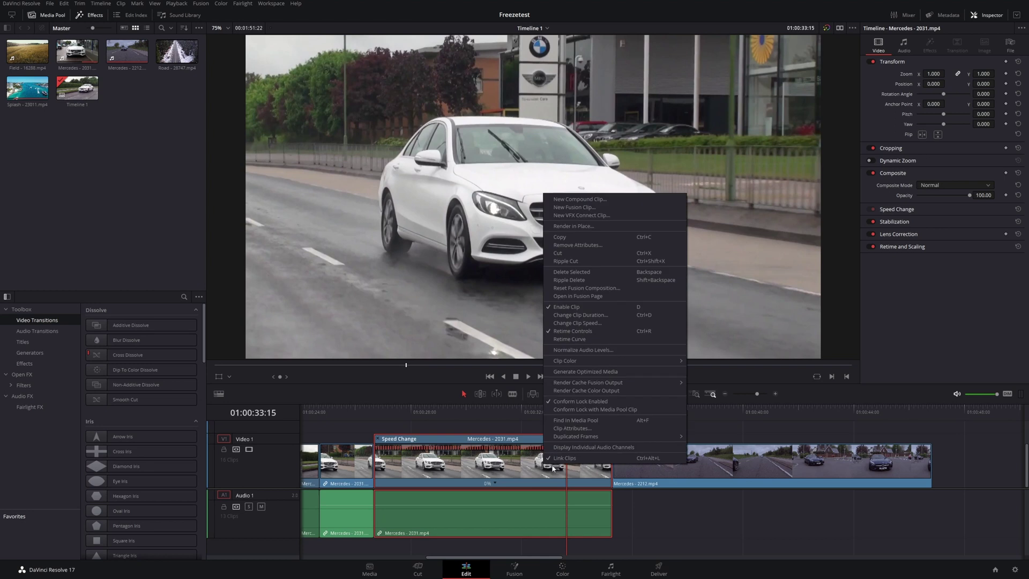
{"action": "left_click", "coordinate": [595, 332]}
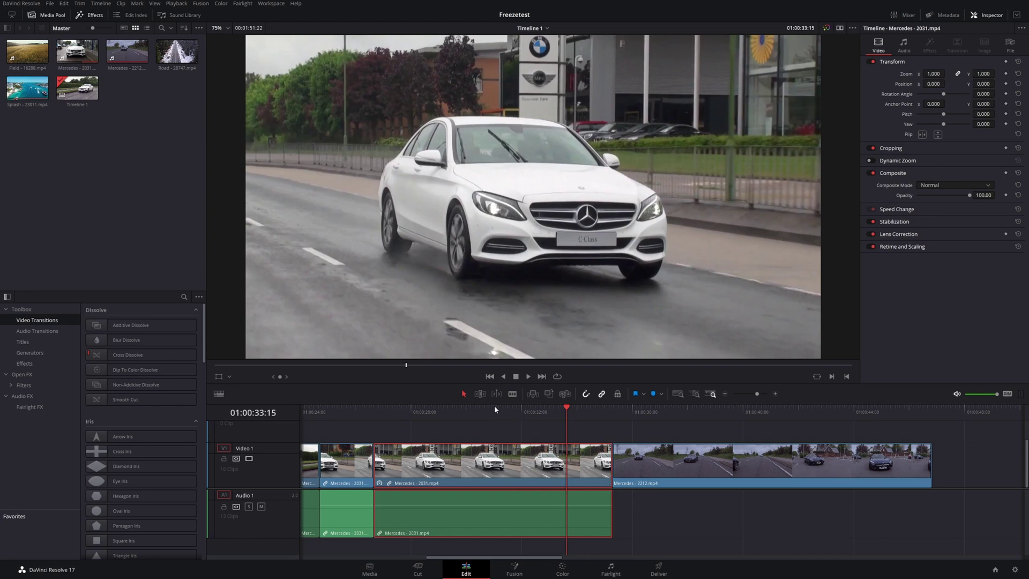
{"action": "left_click", "coordinate": [481, 394]}
{"action": "left_click_drag", "start_coordinate": [612, 479], "coordinate": [422, 478]}
Finish shortening the Mercedes 2031 freeze frame, return to Selection mode, and play it back
{"action": "left_click", "coordinate": [394, 411]}
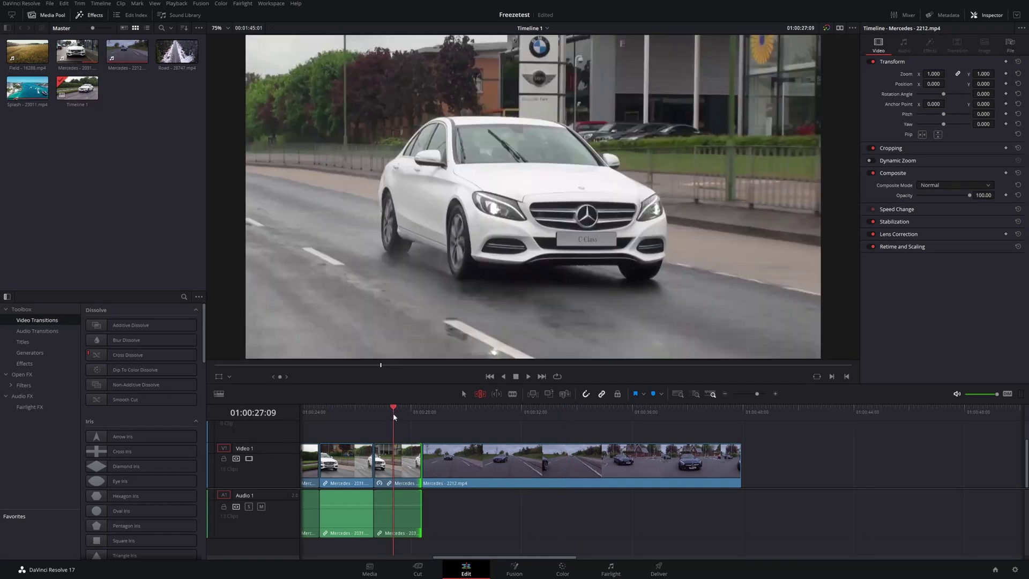
{"action": "left_click", "coordinate": [409, 467]}
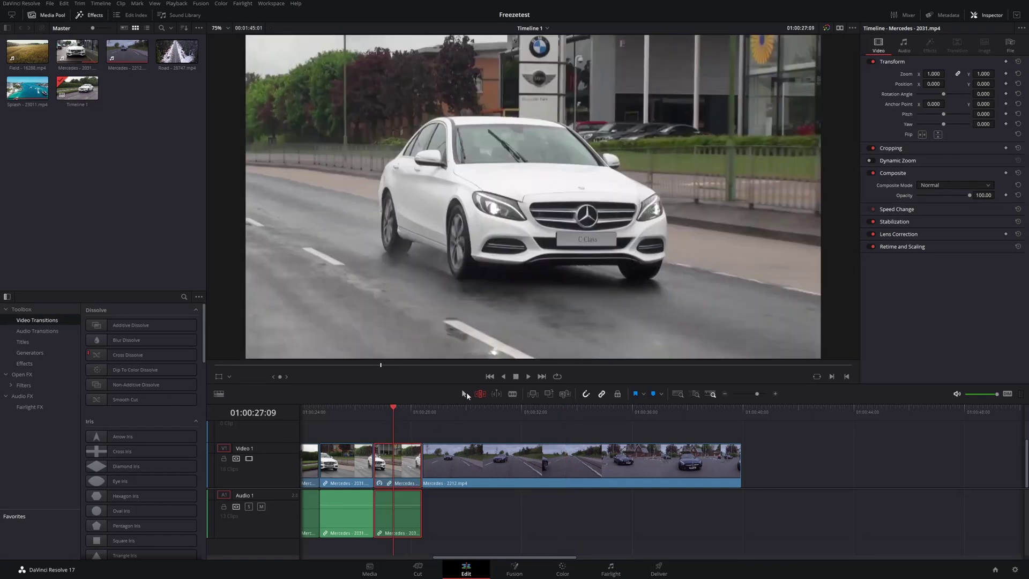
{"action": "left_click", "coordinate": [465, 394]}
{"action": "left_click", "coordinate": [363, 412]}
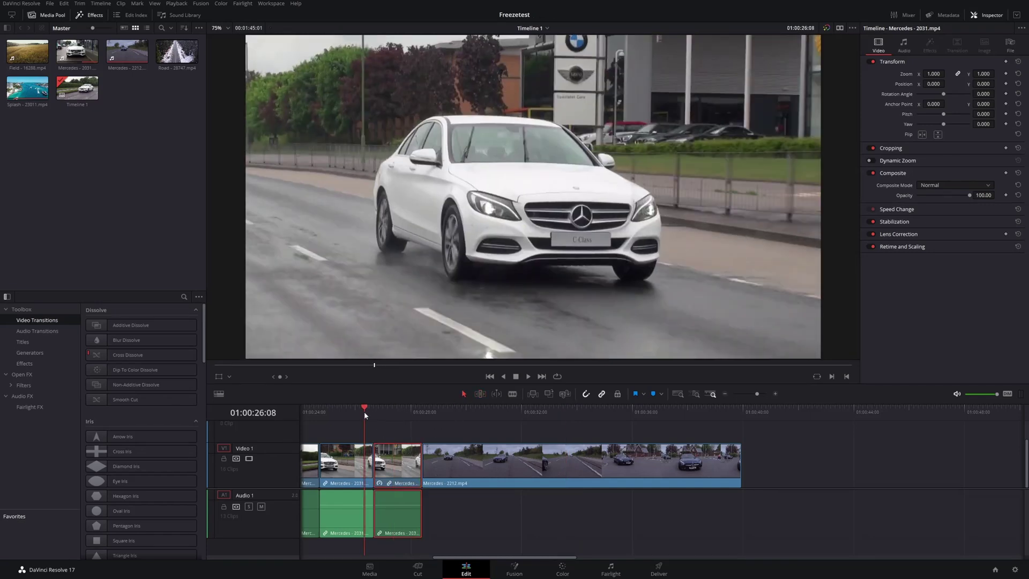
{"action": "key", "text": "space"}
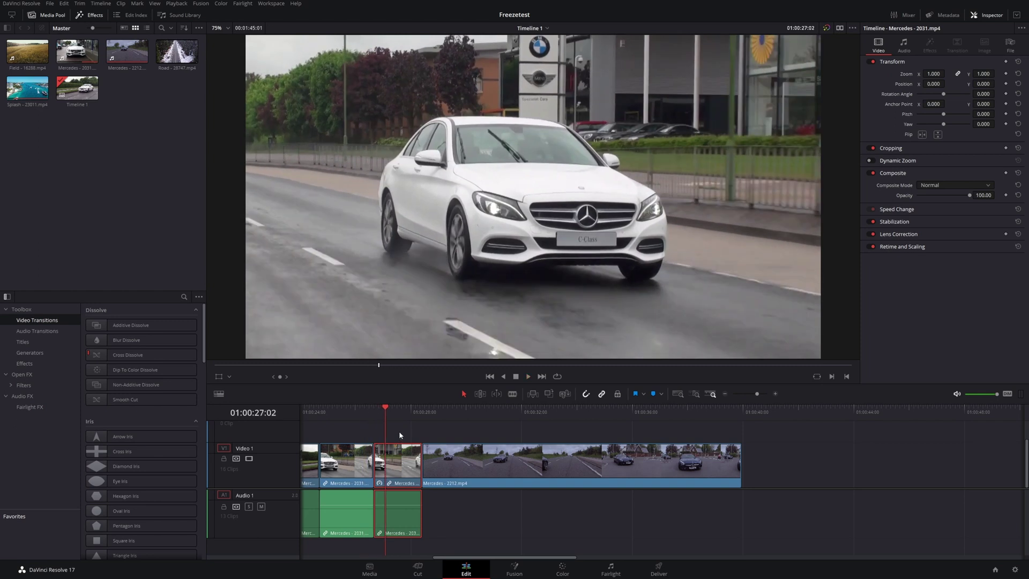
Apply a Dynamic Zoom from the full frame in toward the car on the freeze-frame clip
{"action": "left_click", "coordinate": [405, 465]}
{"action": "left_click", "coordinate": [230, 377]}
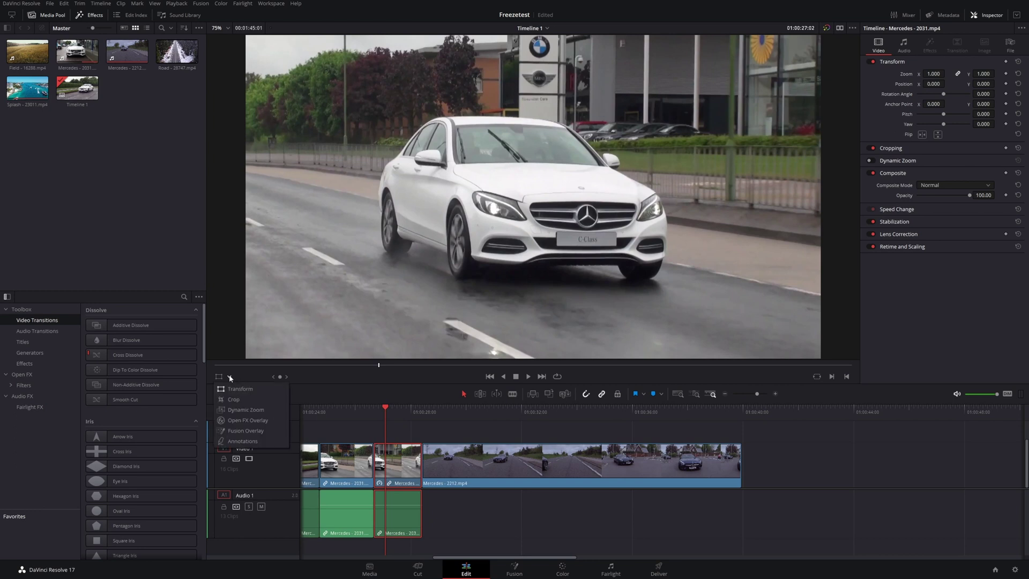
{"action": "left_click", "coordinate": [257, 411]}
{"action": "scroll", "coordinate": [485, 372], "scroll_direction": "down", "scroll_amount": 1}
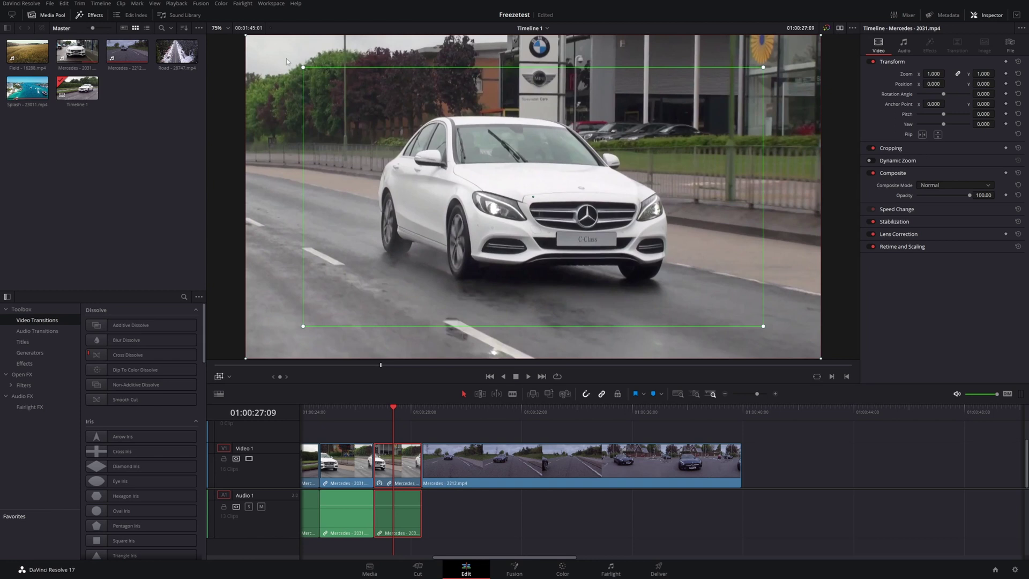
{"action": "left_click_drag", "start_coordinate": [303, 67], "coordinate": [341, 87]}
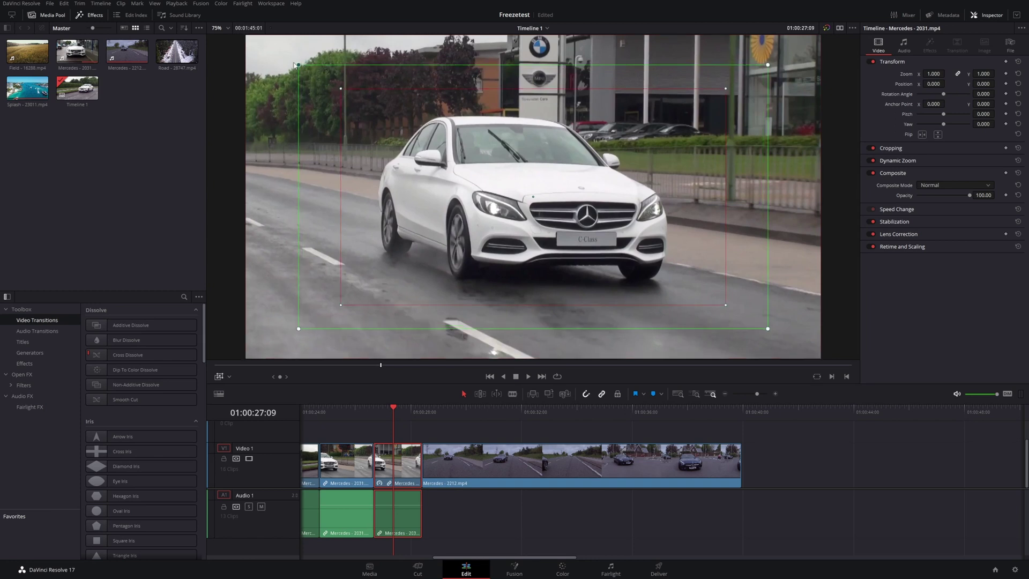
{"action": "left_click_drag", "start_coordinate": [303, 68], "coordinate": [246, 35]}
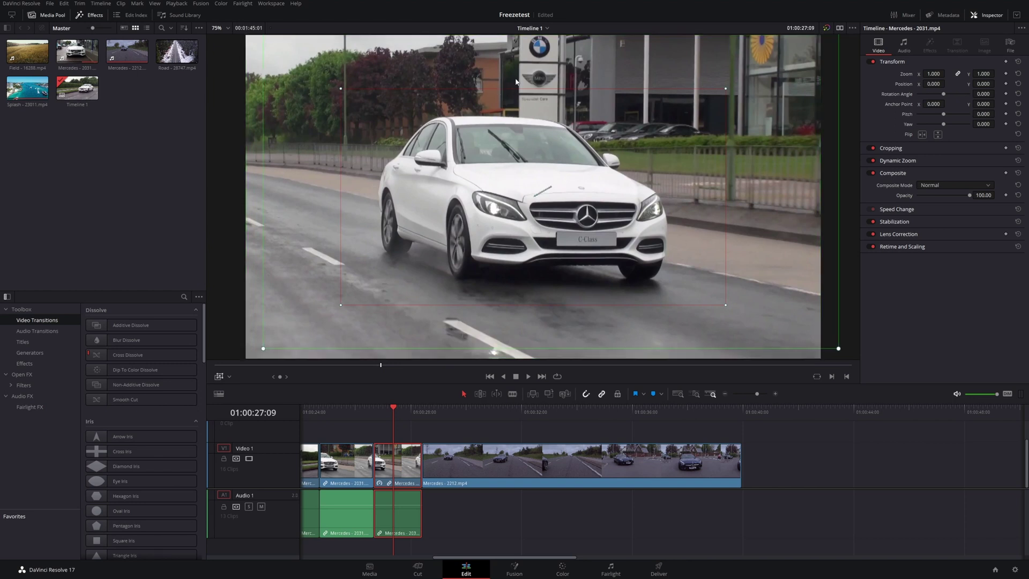
{"action": "left_click_drag", "start_coordinate": [509, 196], "coordinate": [492, 197]}
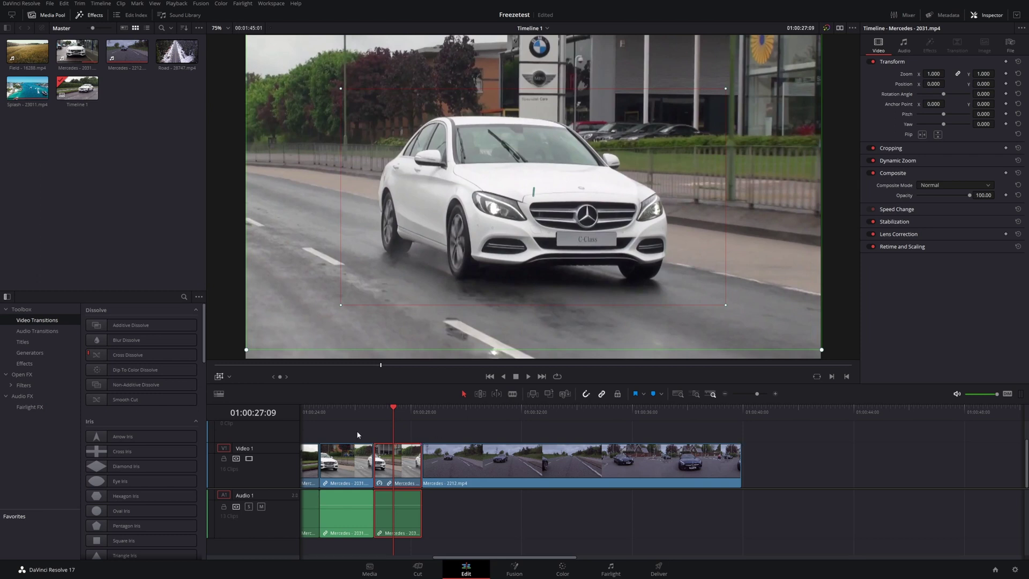
Hide the zoom overlay and preview the Dynamic Zoom from the clip's start
{"action": "left_click", "coordinate": [341, 412]}
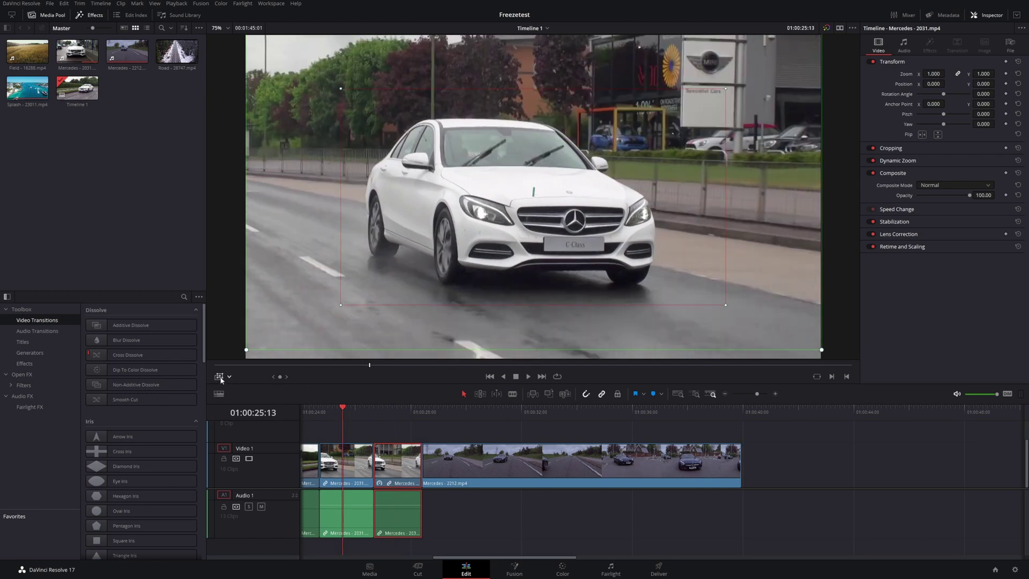
{"action": "left_click", "coordinate": [220, 377]}
{"action": "key", "text": "space"}
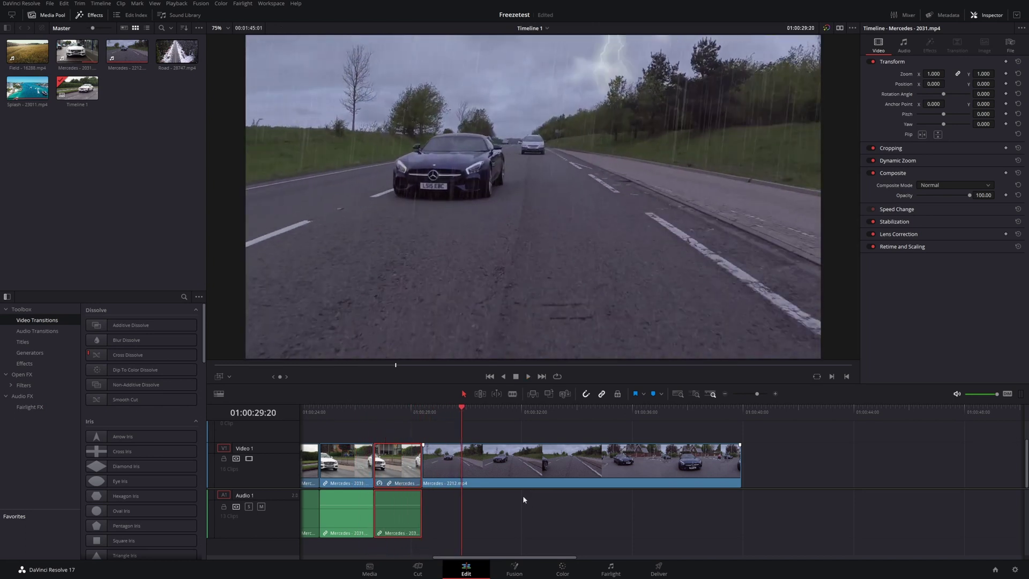
{"action": "key", "text": "space"}
{"action": "left_click", "coordinate": [395, 412]}
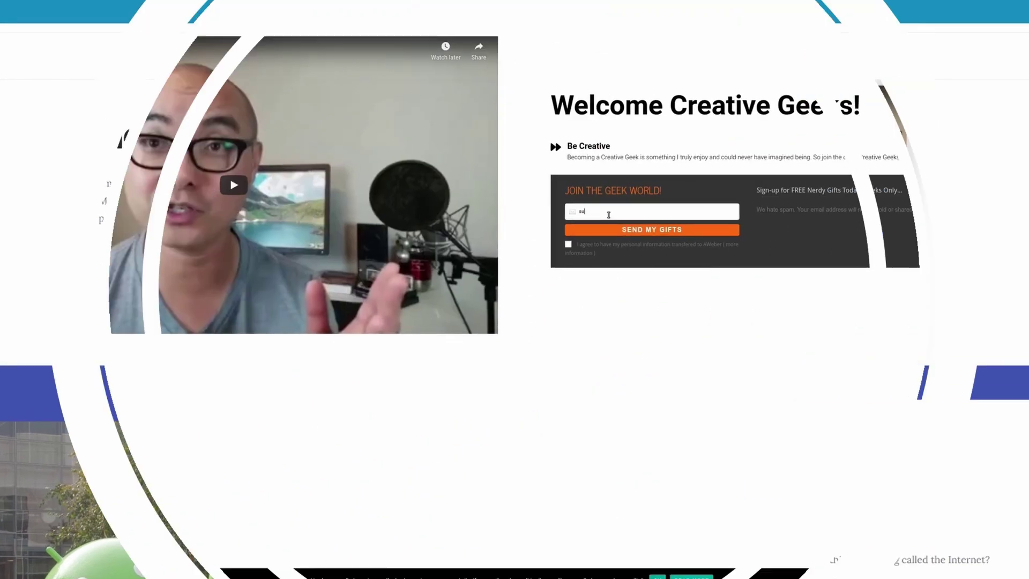
{"action": "type", "text": "geek"}
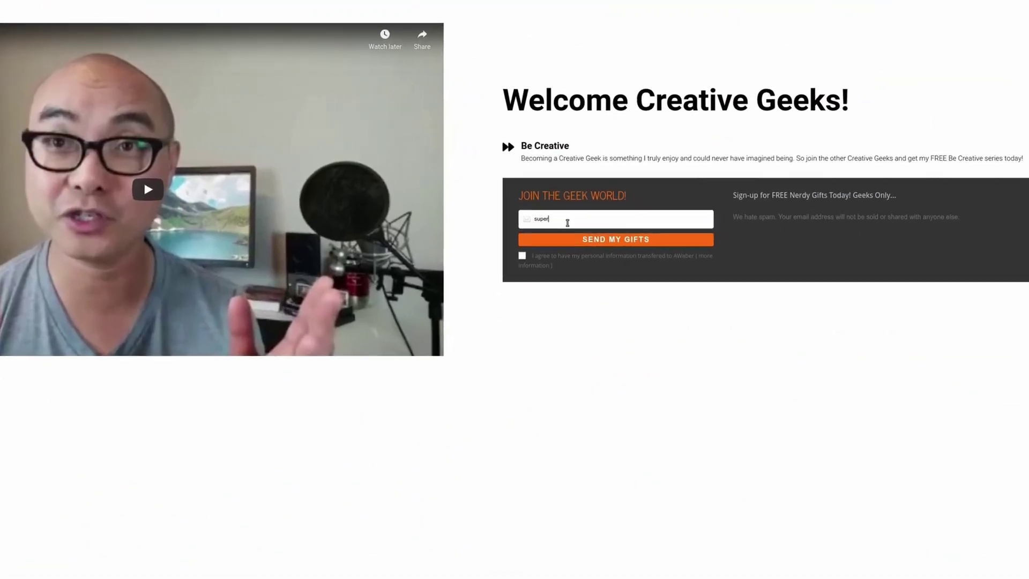
{"action": "type", "text": "@geek@"}
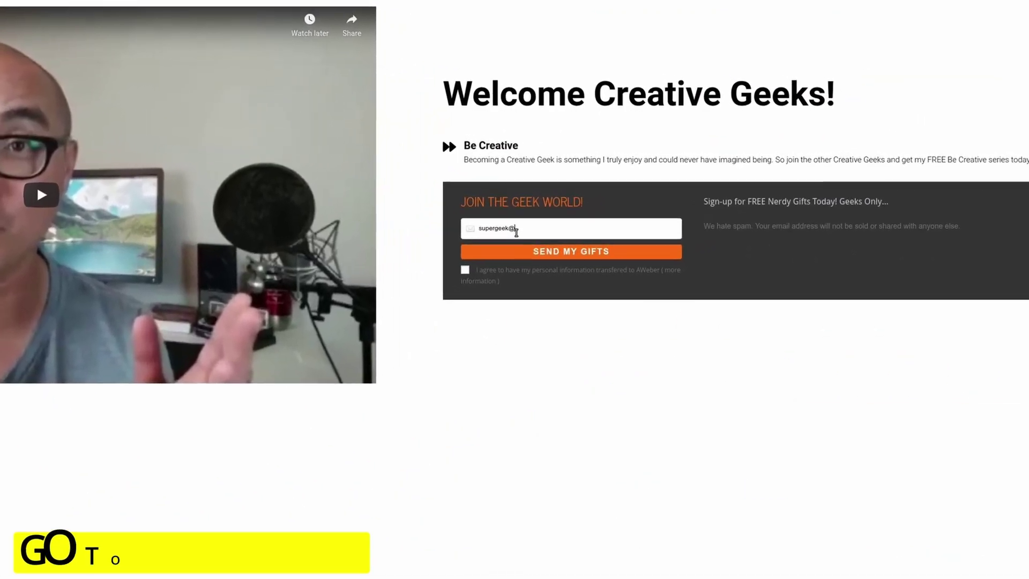
{"action": "type", "text": "outdoo"}
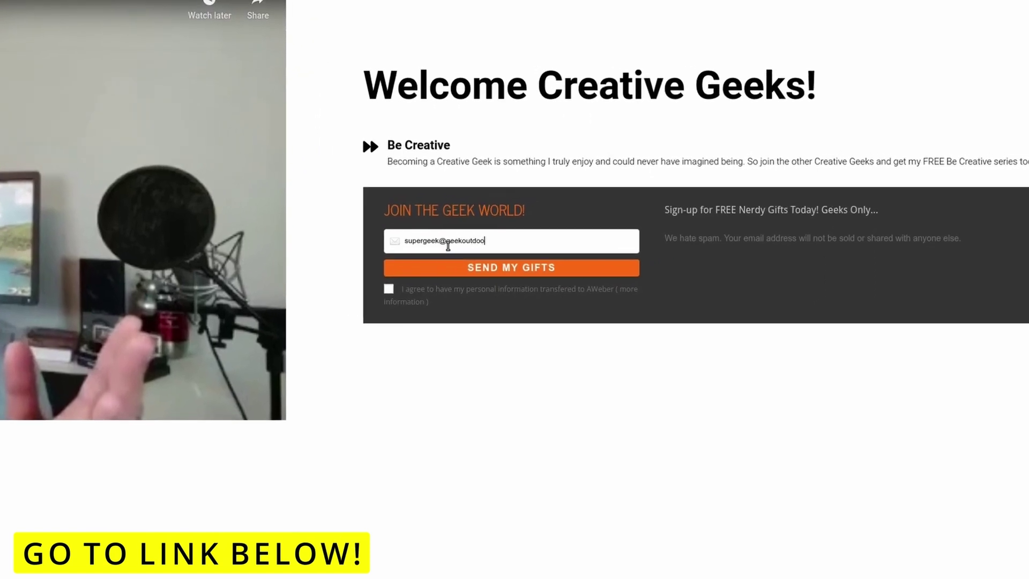